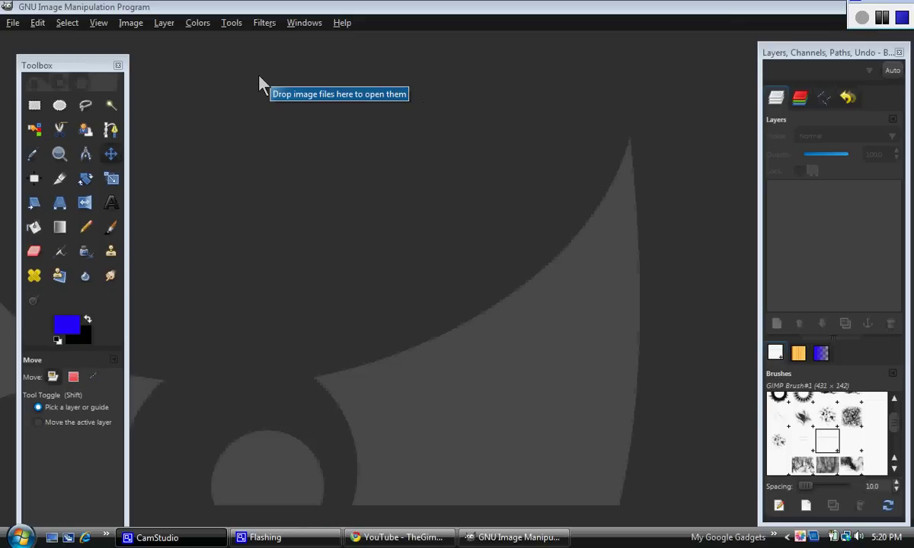
Create a new 500 × 500 pixel image and set the foreground colour to white with black as background.
{"action": "left_click", "coordinate": [12, 23]}
{"action": "left_click", "coordinate": [22, 38]}
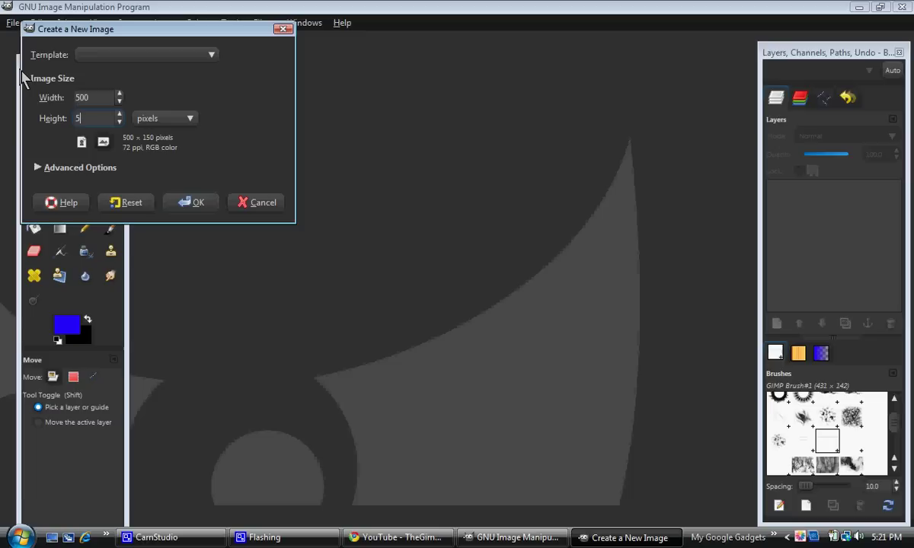
{"action": "left_click", "coordinate": [187, 203]}
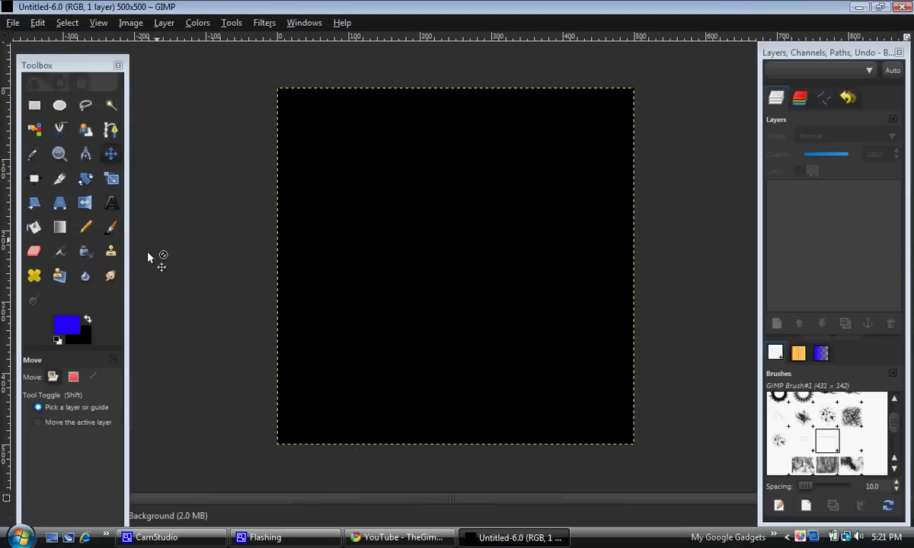
{"action": "left_click", "coordinate": [57, 339]}
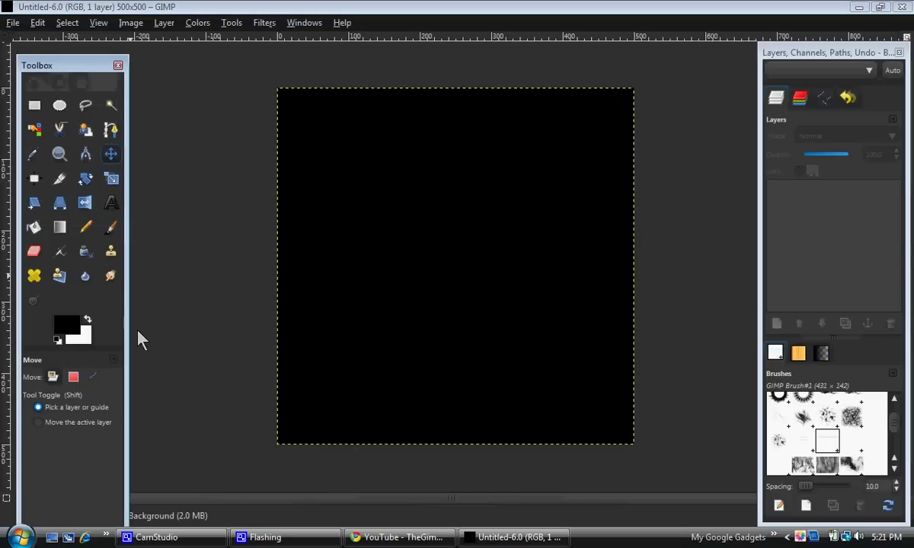
{"action": "left_click", "coordinate": [86, 320]}
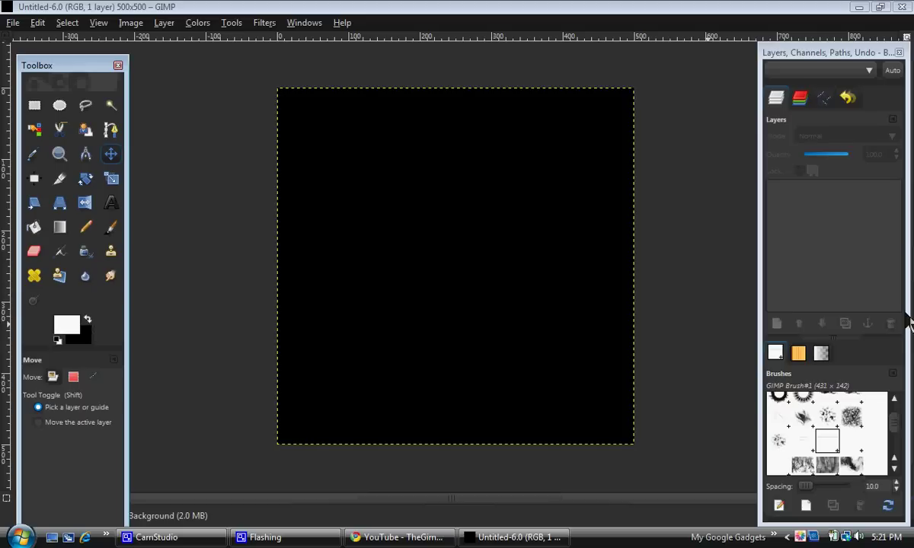
Delete the Background layer and add a new 500 × 500 px layer filled with transparency.
{"action": "left_click", "coordinate": [771, 70]}
{"action": "left_click", "coordinate": [780, 70]}
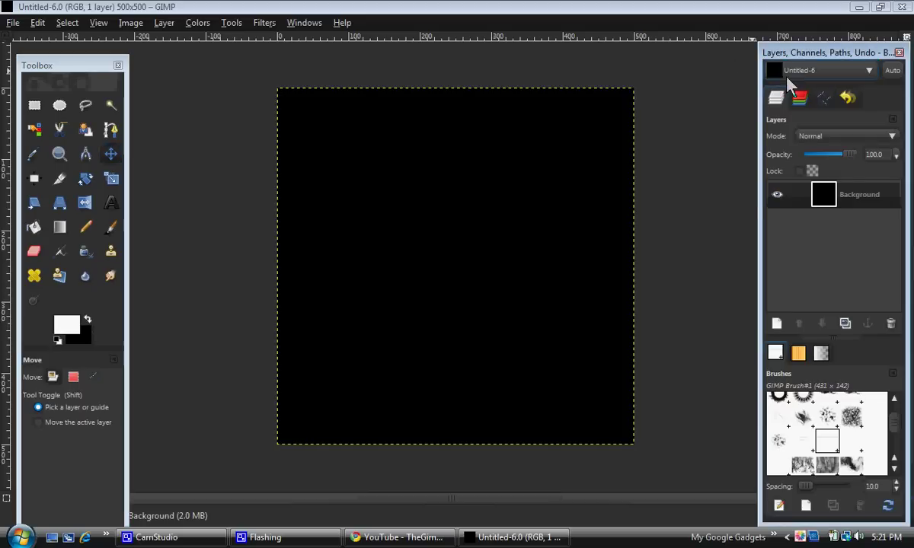
{"action": "left_click", "coordinate": [895, 320]}
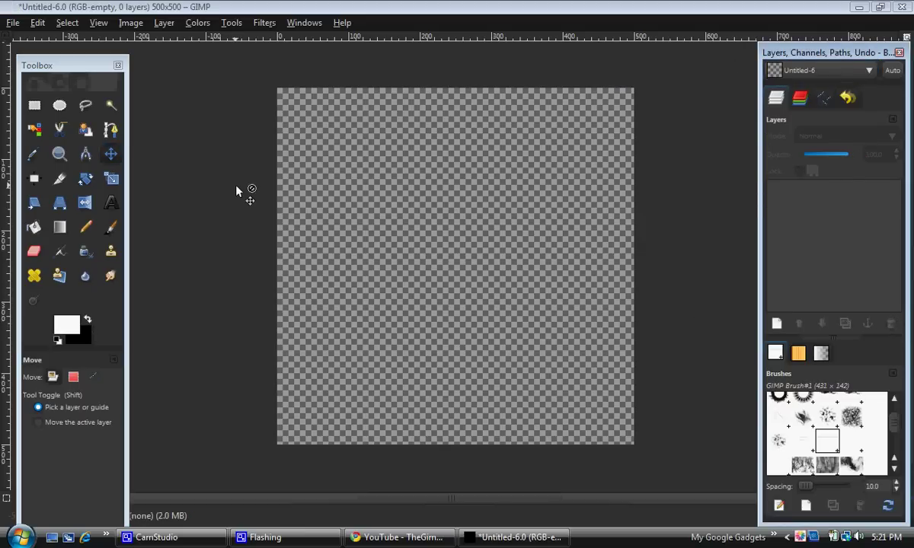
{"action": "left_click", "coordinate": [777, 323]}
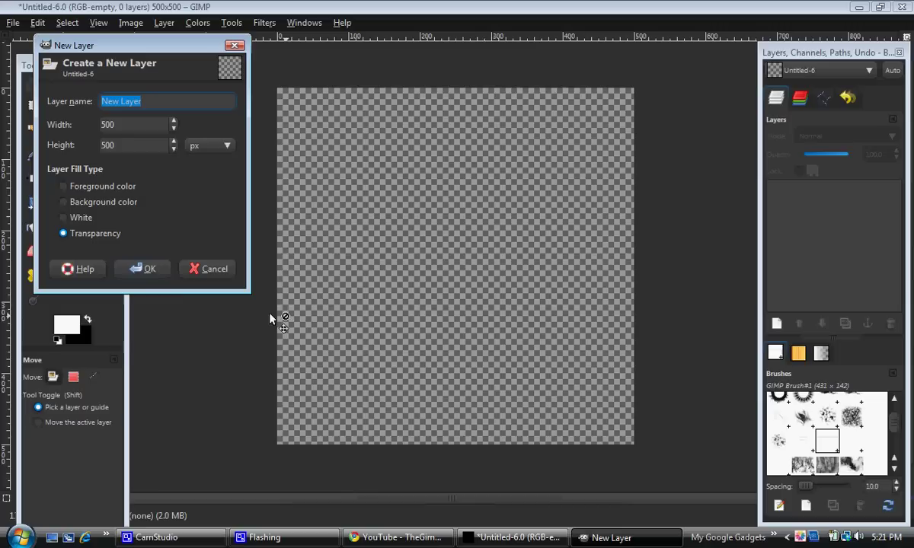
{"action": "left_click", "coordinate": [160, 275]}
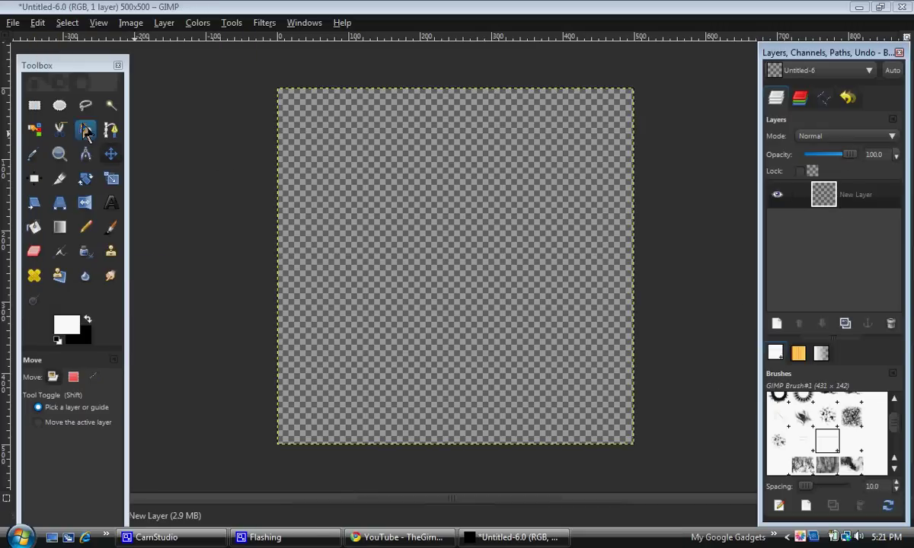
Select a rectangle about 215 × 110 px near the middle of the canvas and fill it with white.
{"action": "left_click", "coordinate": [34, 105]}
{"action": "left_click_drag", "start_coordinate": [336, 146], "coordinate": [485, 223]}
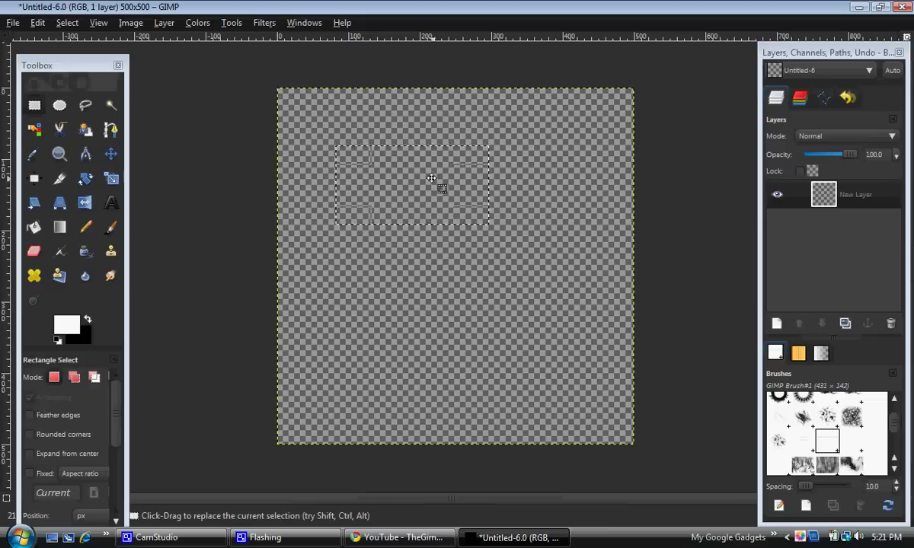
{"action": "left_click_drag", "start_coordinate": [438, 186], "coordinate": [472, 248]}
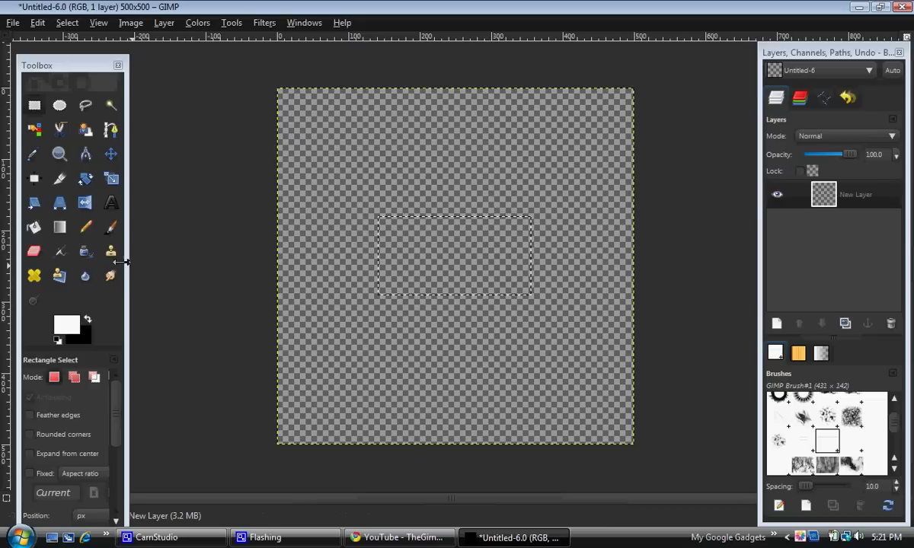
{"action": "left_click", "coordinate": [34, 228]}
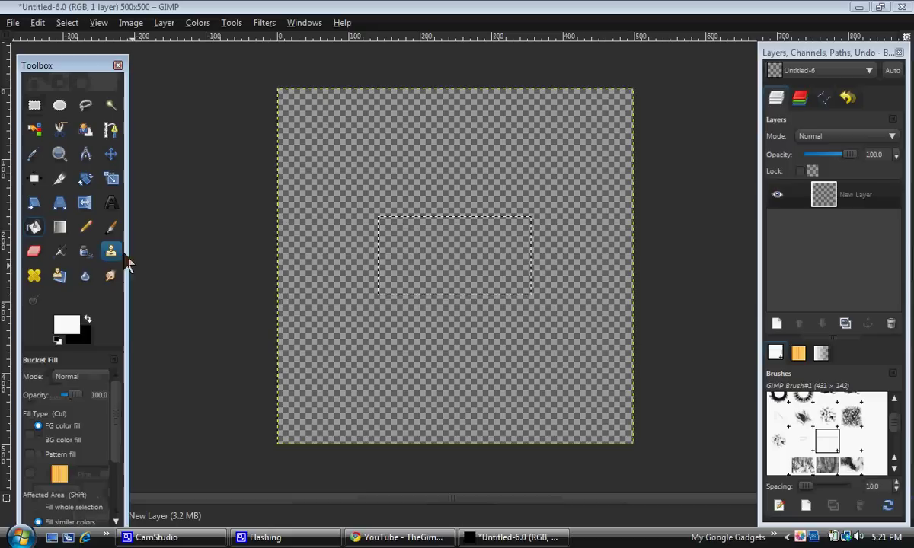
{"action": "left_click", "coordinate": [467, 259]}
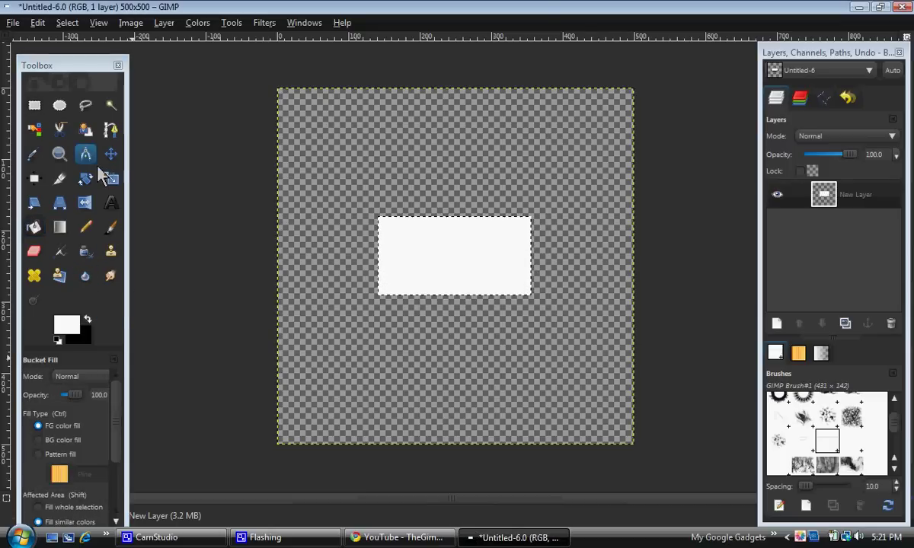
Clear the selection around the white rectangle and activate the Free Select tool.
{"action": "left_click", "coordinate": [111, 105]}
{"action": "left_click", "coordinate": [86, 106]}
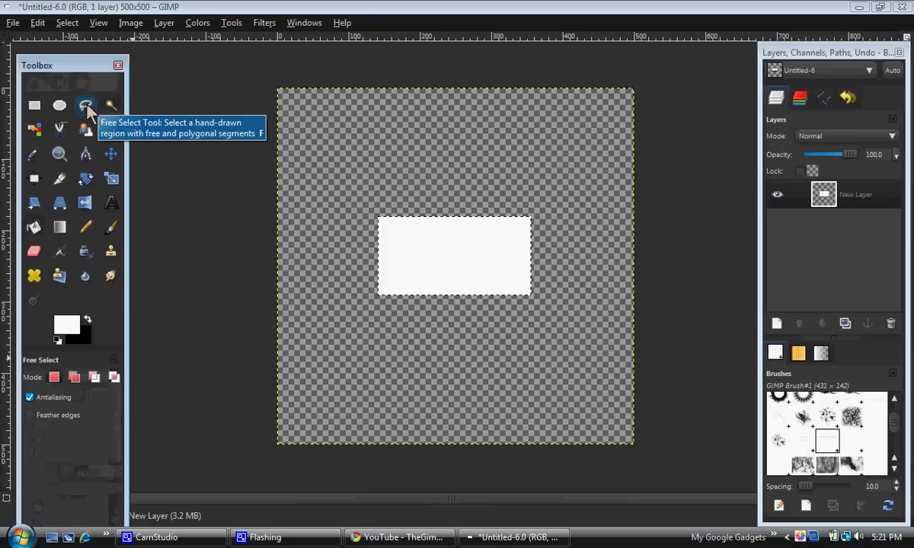
{"action": "key", "text": "plus"}
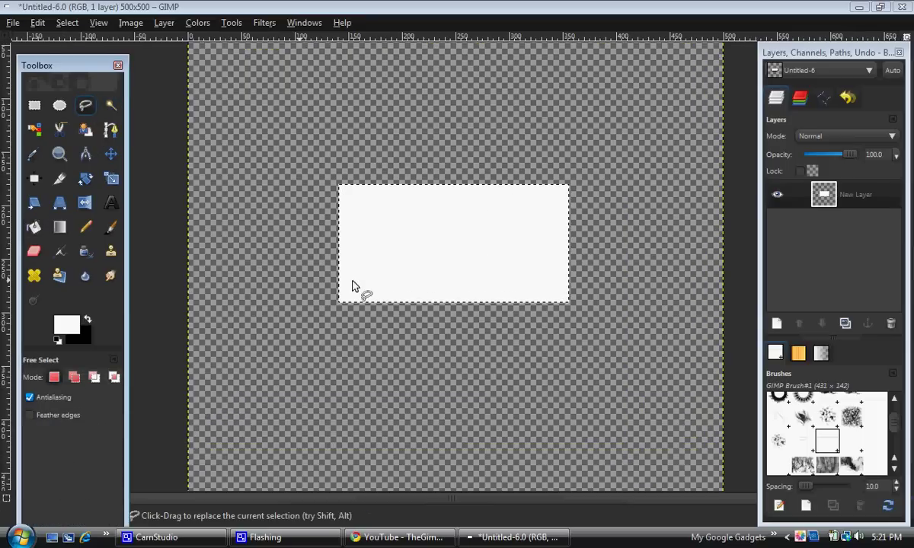
{"action": "key", "text": "plus"}
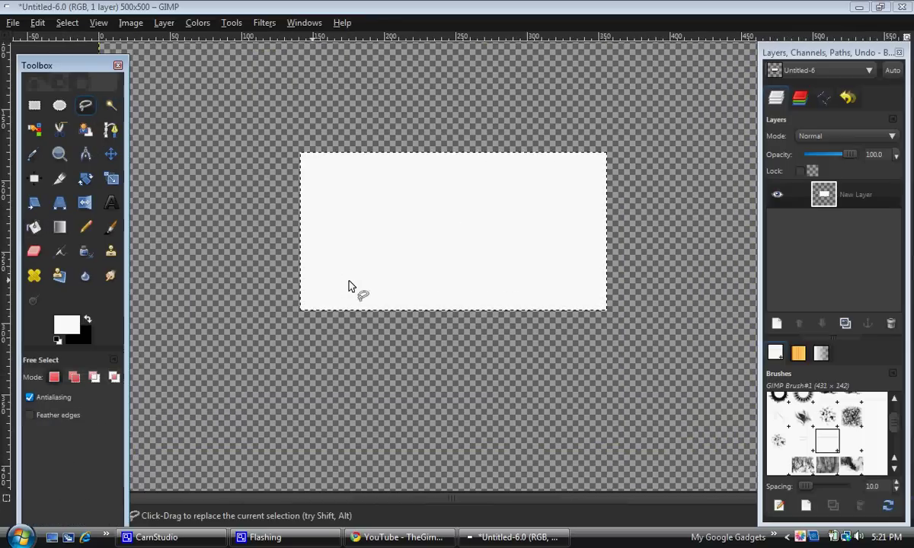
{"action": "left_click", "coordinate": [67, 23]}
{"action": "left_click", "coordinate": [69, 52]}
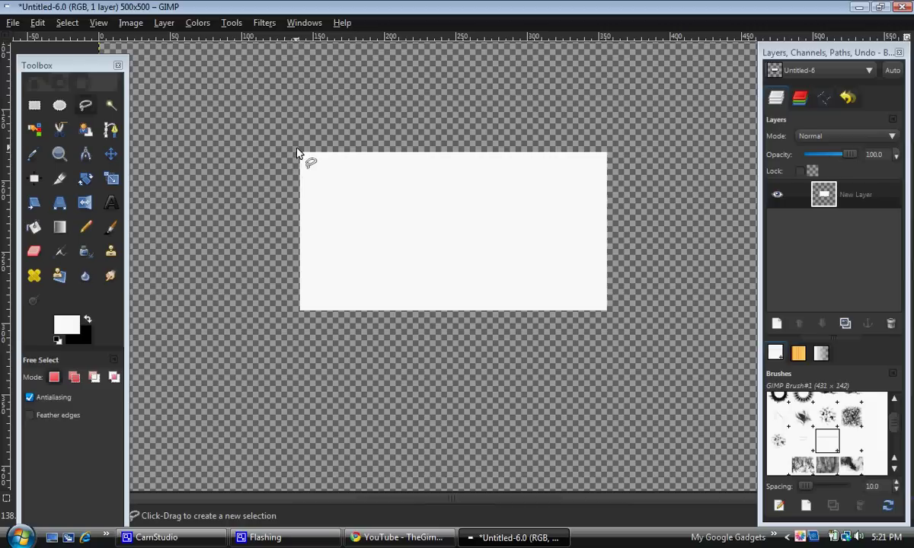
Trace an irregular zigzag Free Select outline down the rectangle's left edge, from its upper corner to its lower corner.
{"action": "scroll", "coordinate": [302, 161], "scroll_direction": "up", "scroll_amount": 2, "text": "ctrl"}
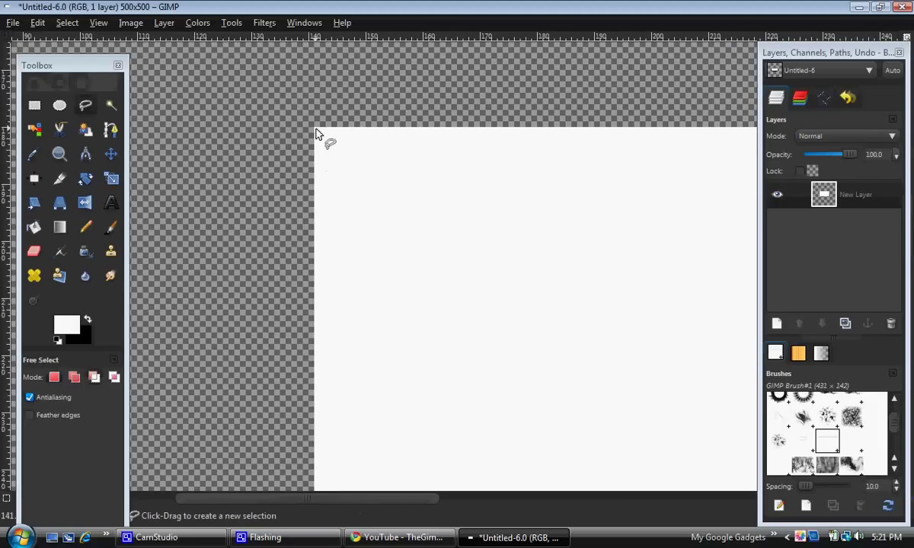
{"action": "left_click", "coordinate": [316, 130]}
{"action": "left_click", "coordinate": [390, 153]}
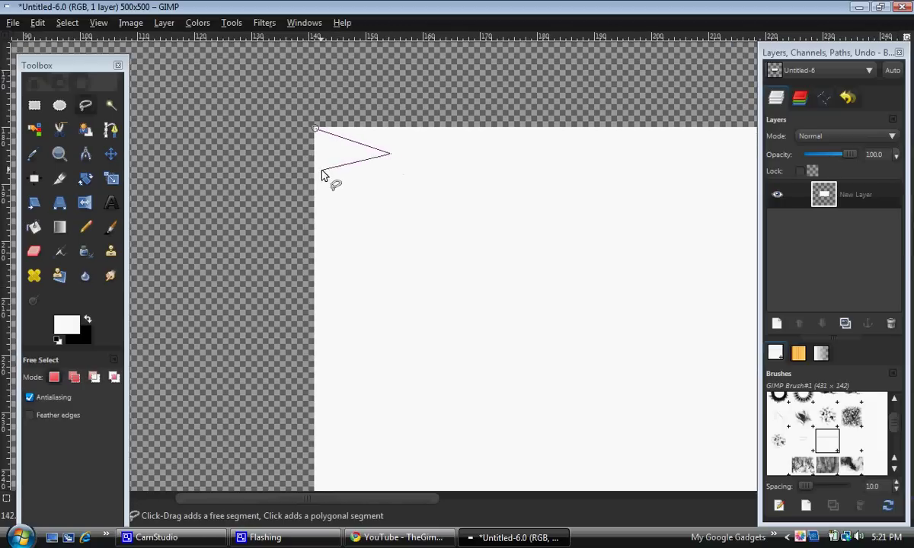
{"action": "left_click", "coordinate": [314, 149]}
{"action": "left_click", "coordinate": [406, 178]}
{"action": "left_click", "coordinate": [308, 182]}
{"action": "left_click", "coordinate": [374, 182]}
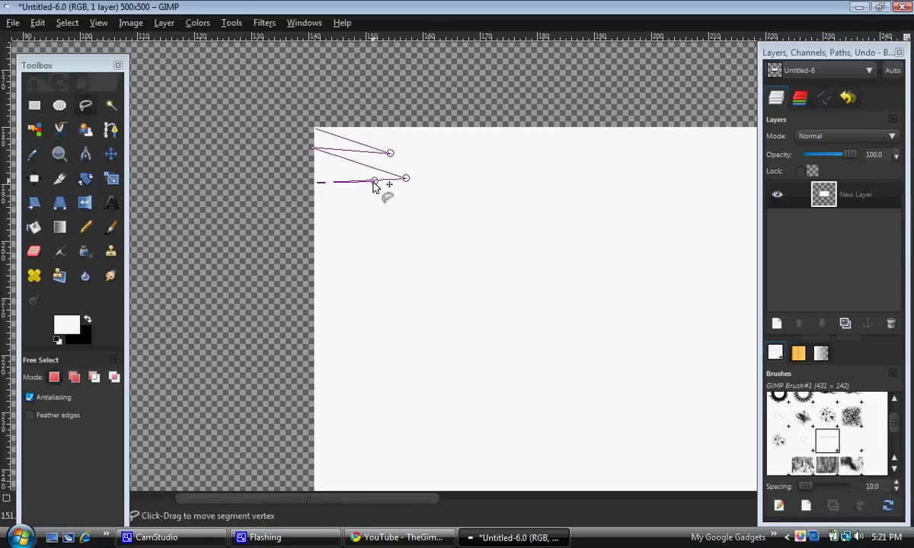
{"action": "left_click", "coordinate": [315, 197]}
{"action": "left_click", "coordinate": [358, 199]}
{"action": "left_click", "coordinate": [317, 220]}
{"action": "left_click", "coordinate": [357, 222]}
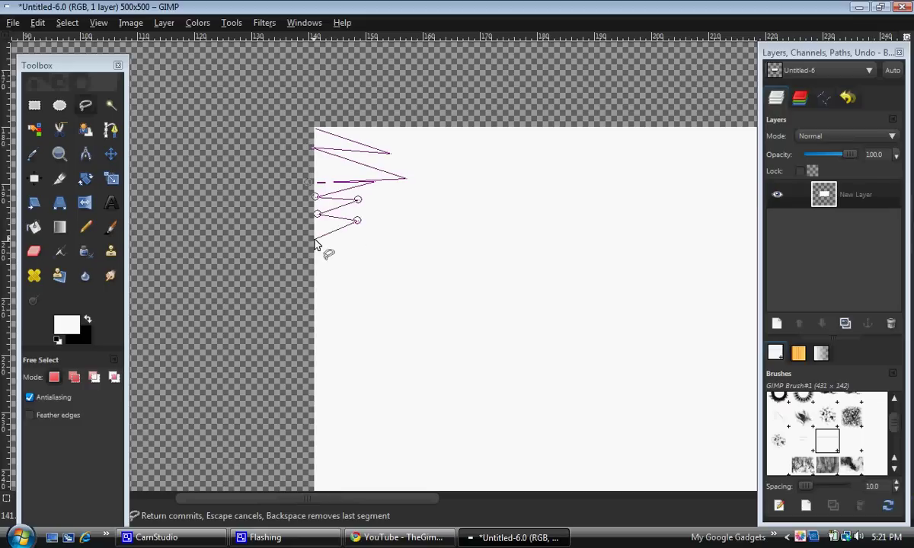
{"action": "left_click", "coordinate": [316, 239]}
{"action": "left_click", "coordinate": [356, 242]}
{"action": "left_click", "coordinate": [310, 263]}
{"action": "left_click", "coordinate": [412, 266]}
{"action": "left_click", "coordinate": [315, 291]}
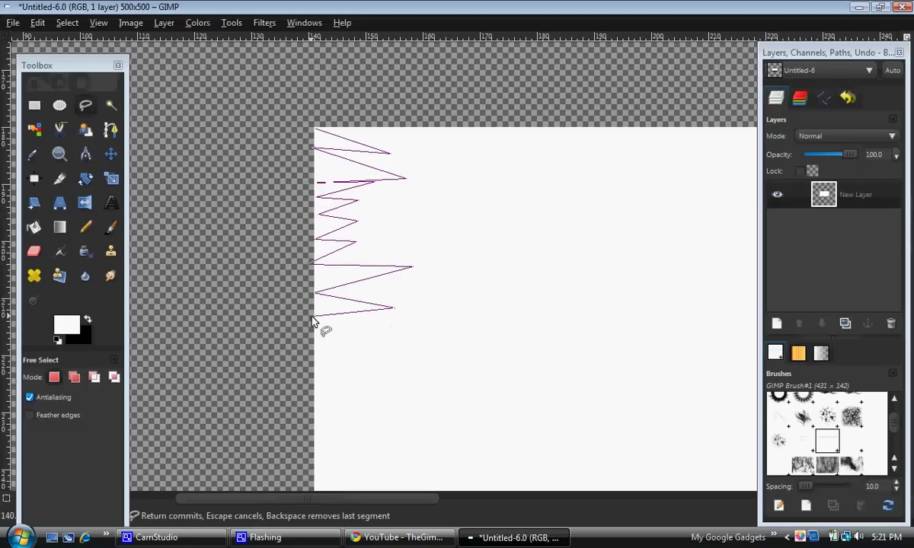
{"action": "left_click", "coordinate": [393, 308]}
{"action": "left_click", "coordinate": [314, 316]}
{"action": "left_click", "coordinate": [457, 332]}
{"action": "left_click", "coordinate": [286, 359]}
{"action": "left_click", "coordinate": [351, 374]}
{"action": "left_click", "coordinate": [326, 380]}
{"action": "left_click", "coordinate": [416, 395]}
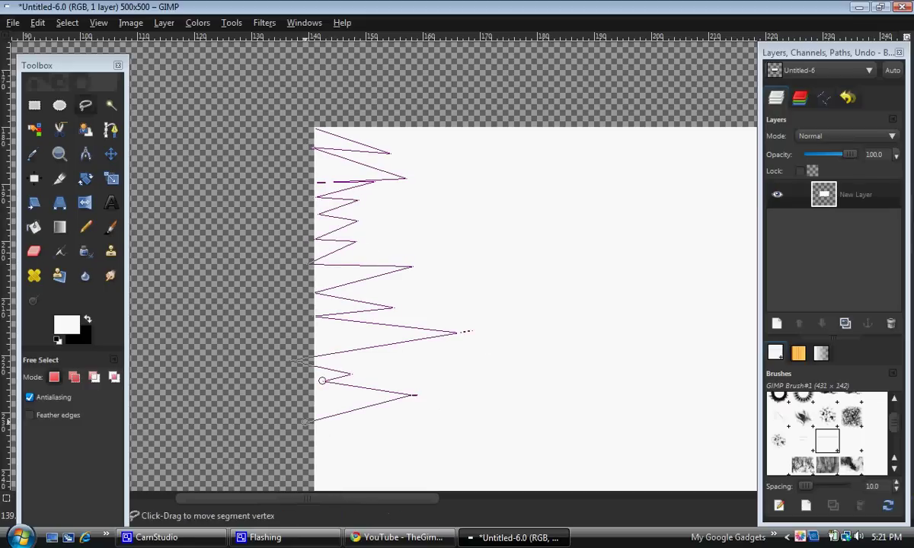
{"action": "left_click", "coordinate": [308, 421]}
{"action": "left_click", "coordinate": [382, 431]}
{"action": "left_click", "coordinate": [294, 457]}
{"action": "left_click", "coordinate": [434, 466]}
{"action": "left_click", "coordinate": [322, 477]}
{"action": "scroll", "coordinate": [321, 477], "scroll_direction": "down", "scroll_amount": 3}
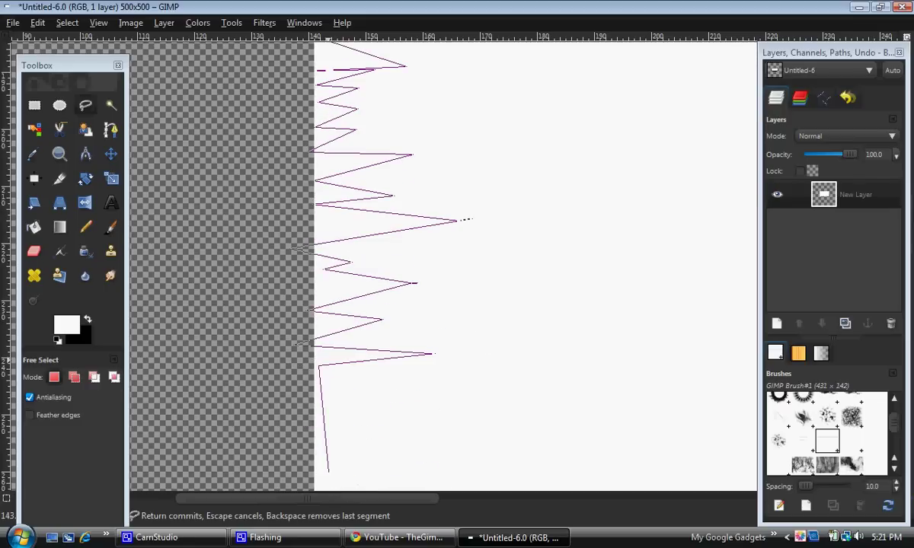
{"action": "left_click", "coordinate": [440, 384]}
{"action": "left_click", "coordinate": [305, 434]}
{"action": "left_click", "coordinate": [432, 419]}
{"action": "scroll", "coordinate": [430, 422], "scroll_direction": "down", "scroll_amount": 6}
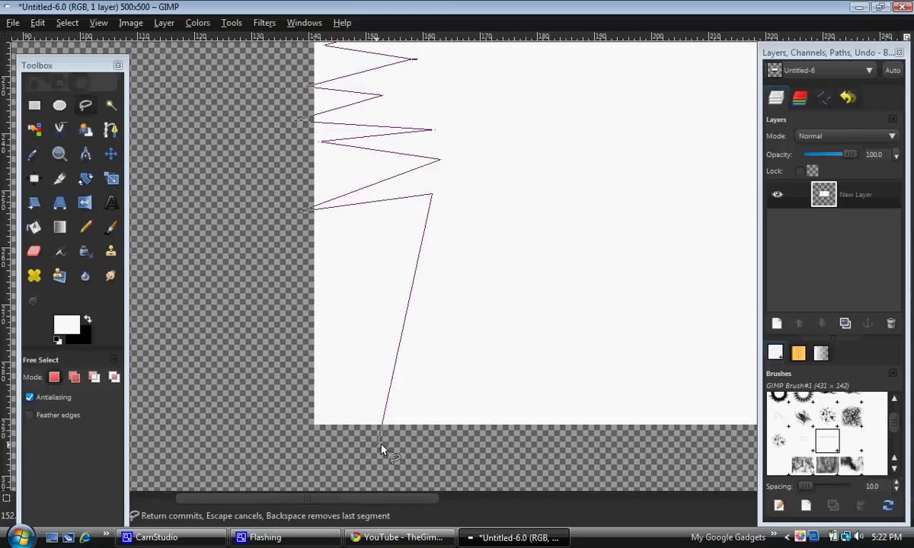
{"action": "left_click", "coordinate": [317, 265]}
{"action": "left_click", "coordinate": [440, 285]}
{"action": "left_click", "coordinate": [279, 322]}
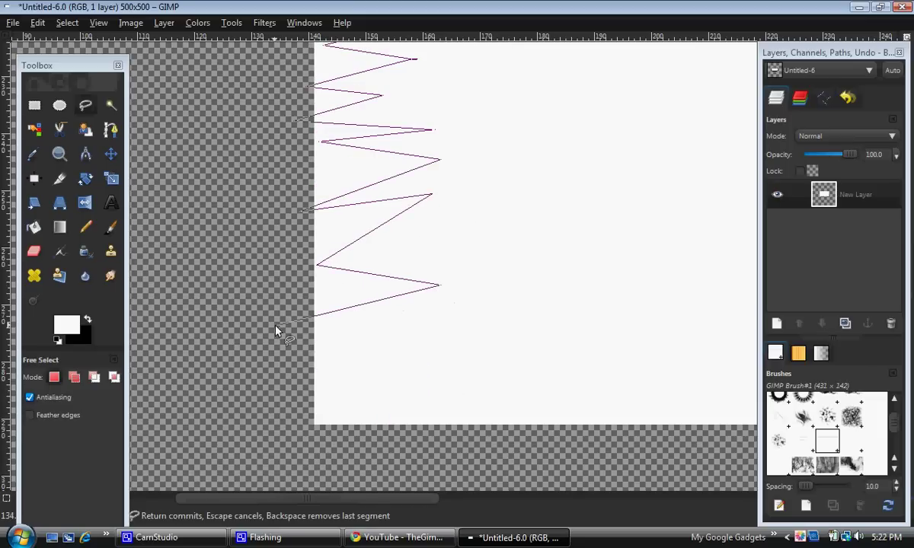
{"action": "left_click", "coordinate": [293, 365]}
{"action": "left_click", "coordinate": [510, 343]}
{"action": "left_click", "coordinate": [319, 390]}
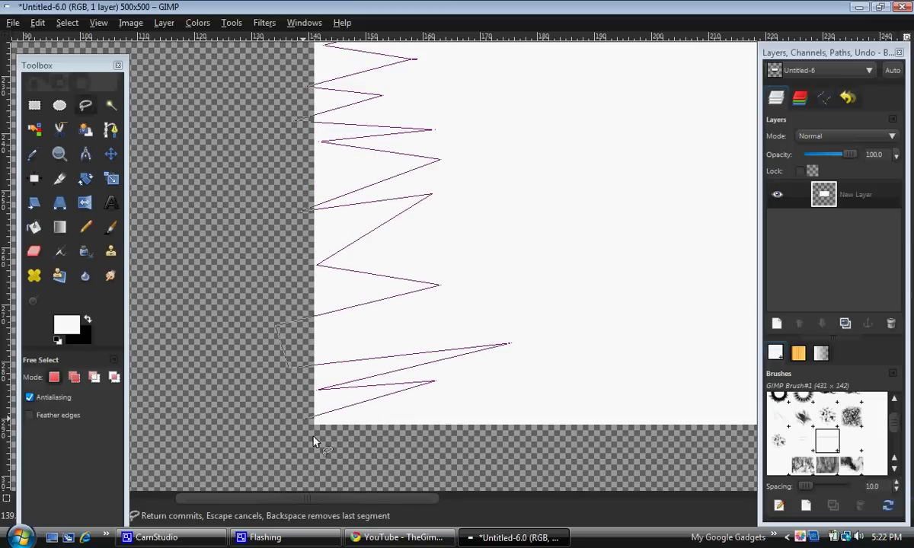
{"action": "left_click", "coordinate": [440, 398]}
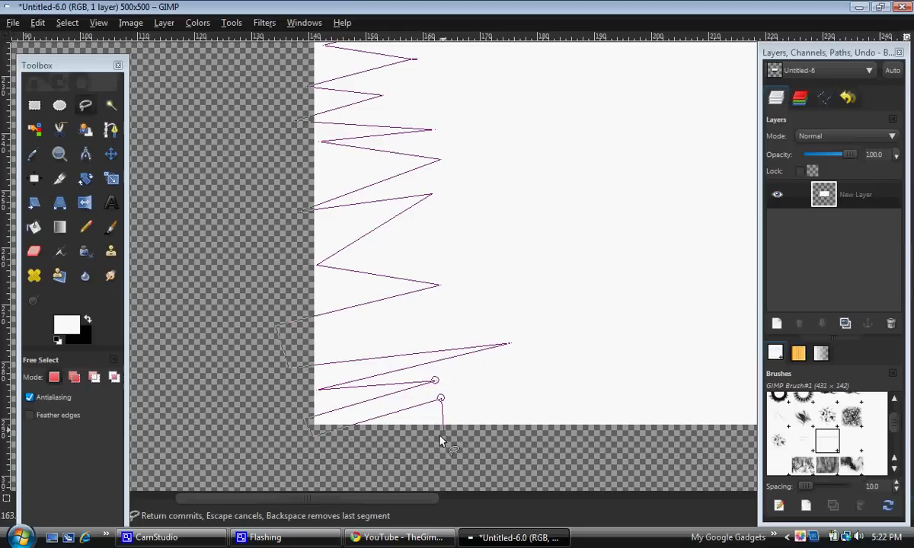
Close the zigzag outline around the outside of the rectangle's left edge and delete the enclosed white area.
{"action": "left_click", "coordinate": [360, 448]}
{"action": "left_click_drag", "start_coordinate": [287, 369], "coordinate": [310, 350]}
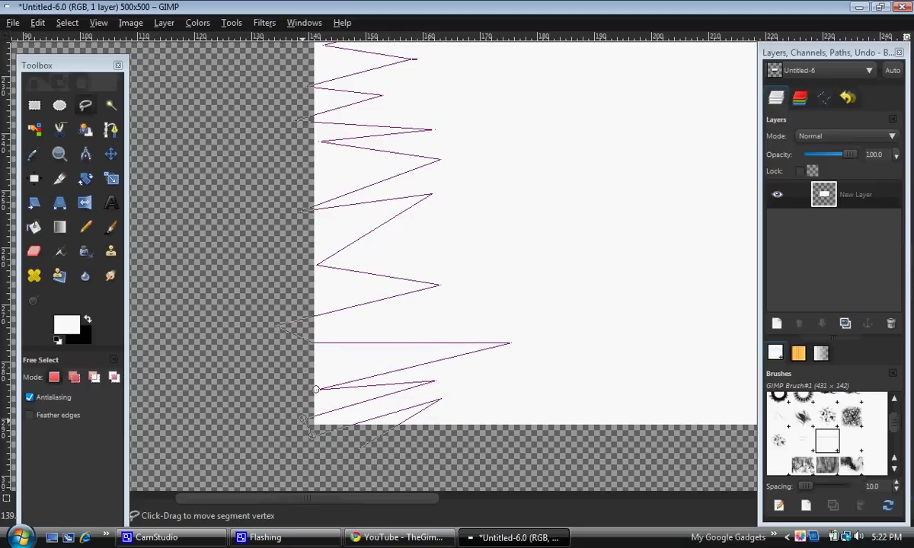
{"action": "scroll", "coordinate": [280, 407], "scroll_direction": "down", "scroll_amount": 1}
{"action": "mouse_move", "coordinate": [257, 455]}
{"action": "left_mouse_down"}
{"action": "mouse_move", "coordinate": [237, 287]}
{"action": "mouse_move", "coordinate": [237, 150]}
{"action": "left_mouse_up"}
{"action": "scroll", "coordinate": [237, 150], "scroll_direction": "up", "scroll_amount": 2}
{"action": "left_click", "coordinate": [254, 189]}
{"action": "left_click", "coordinate": [290, 169]}
{"action": "left_click", "coordinate": [355, 221]}
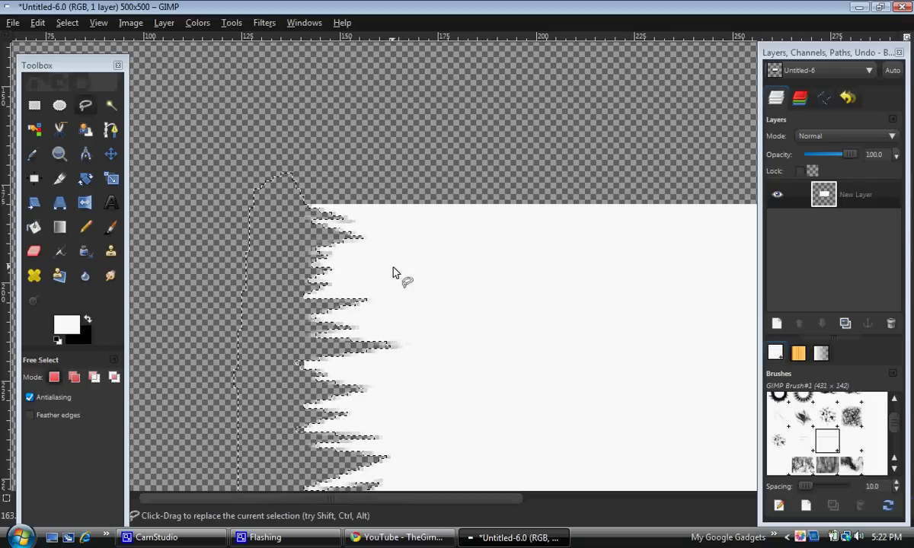
{"action": "scroll", "coordinate": [403, 275], "scroll_direction": "down", "scroll_amount": 1}
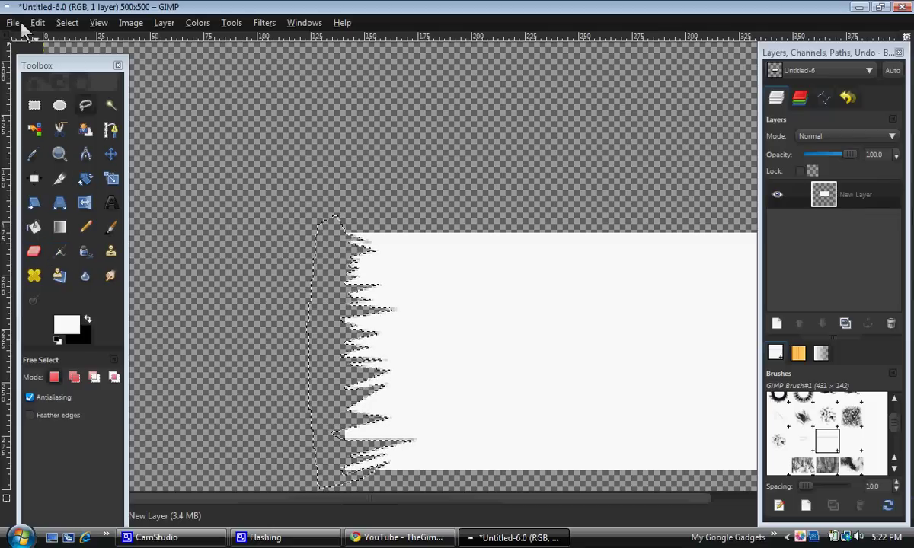
Clear the selection and soften the jagged left edge using the Eraser with the Circle Fuzzy (19) brush.
{"action": "left_click", "coordinate": [67, 23]}
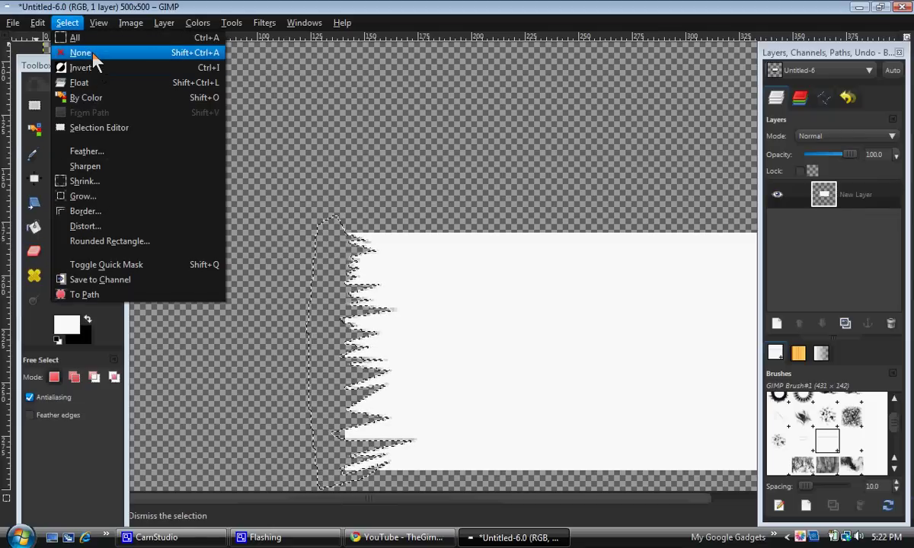
{"action": "left_click", "coordinate": [86, 51]}
{"action": "left_click", "coordinate": [32, 254]}
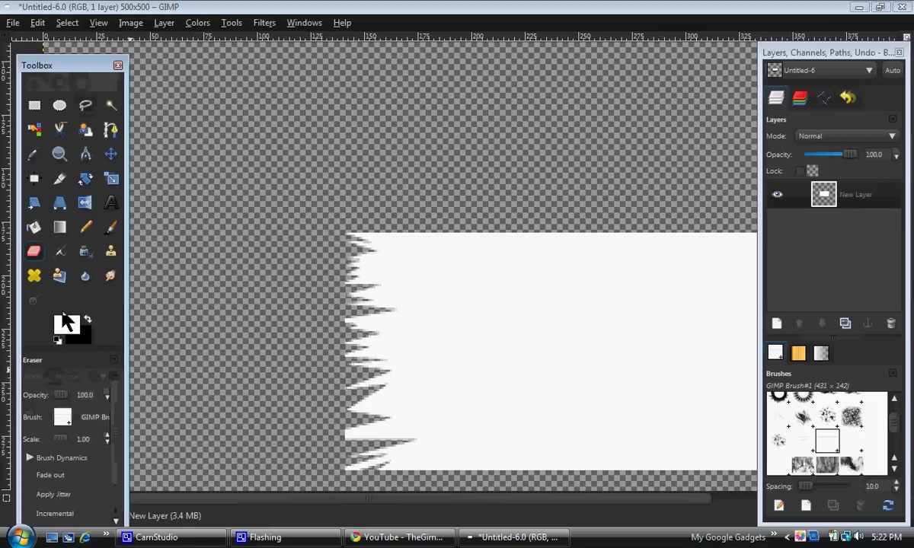
{"action": "left_click", "coordinate": [63, 417]}
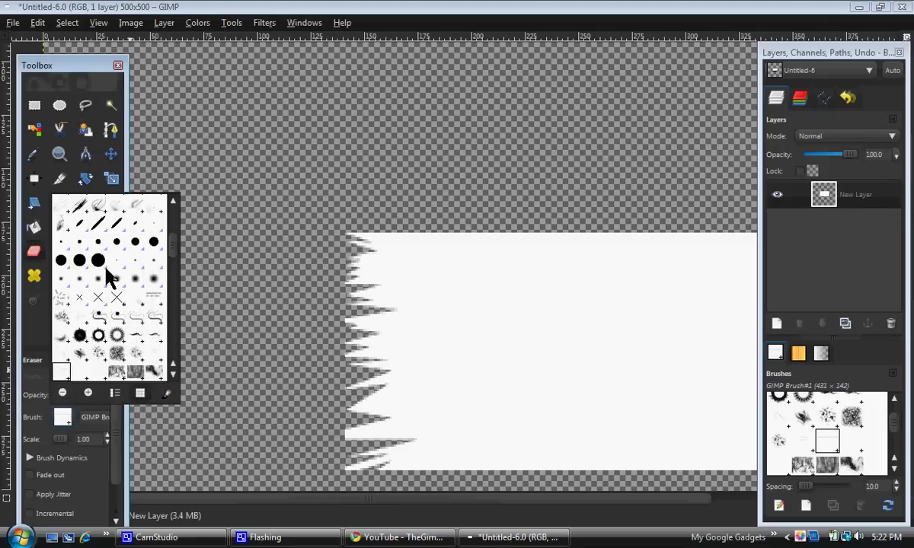
{"action": "left_click", "coordinate": [155, 280]}
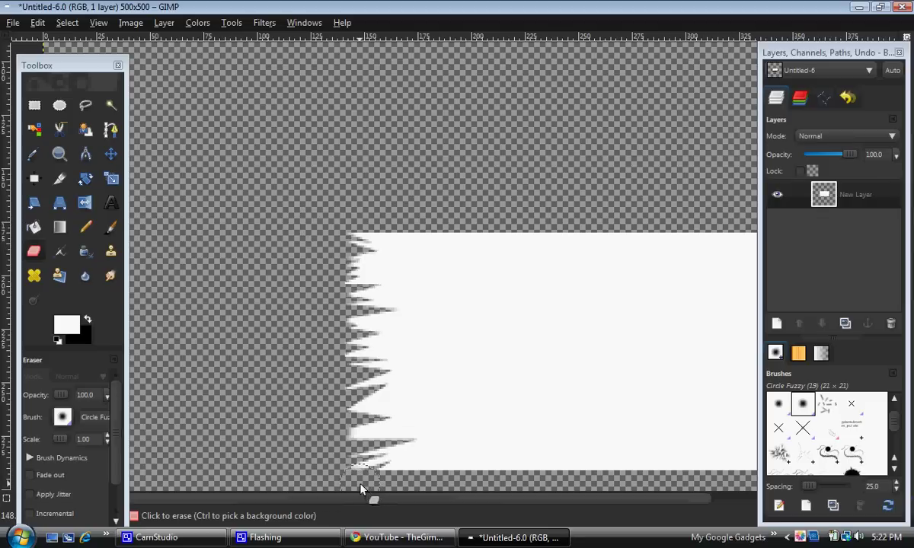
{"action": "scroll", "coordinate": [335, 396], "scroll_direction": "down", "scroll_amount": 2, "text": "ctrl"}
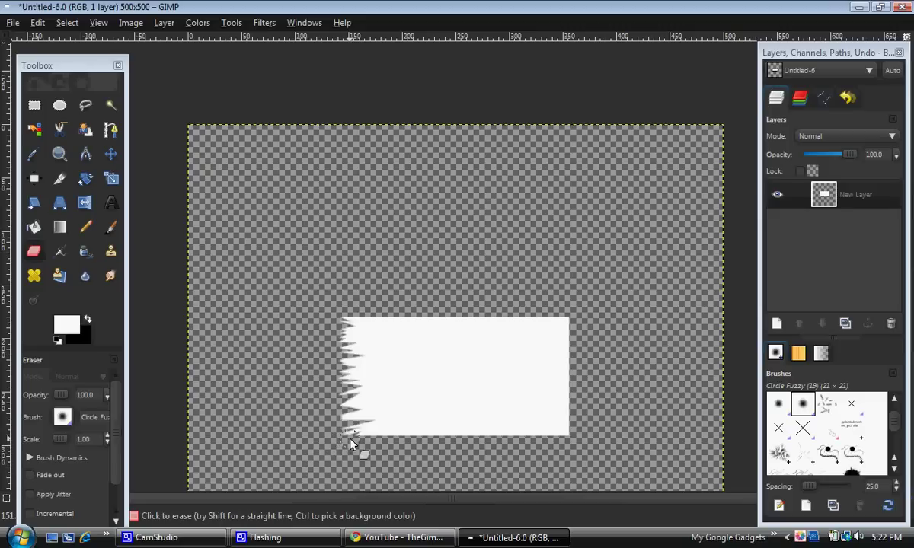
Copy the torn white rectangle and paste it as a separate layer above the original.
{"action": "scroll", "coordinate": [312, 457], "scroll_direction": "down", "scroll_amount": 1, "text": "ctrl"}
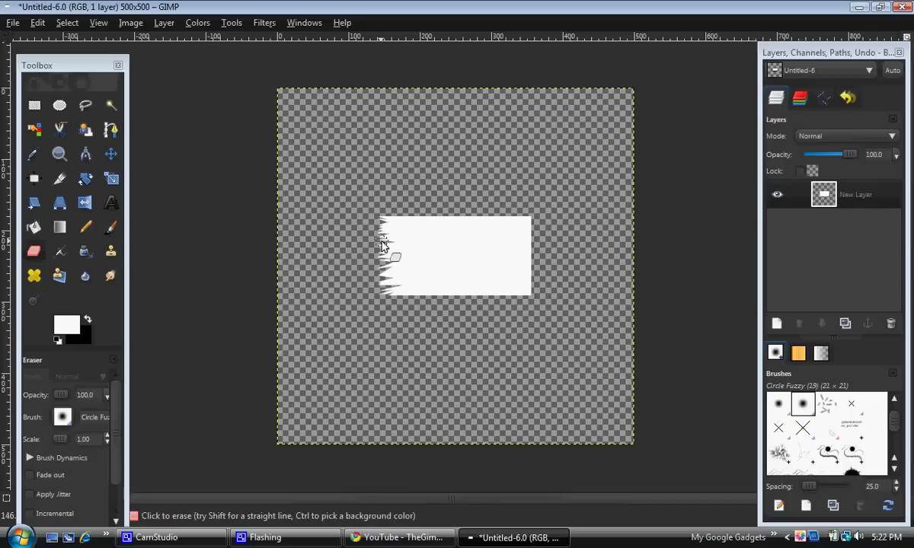
{"action": "left_click", "coordinate": [114, 155]}
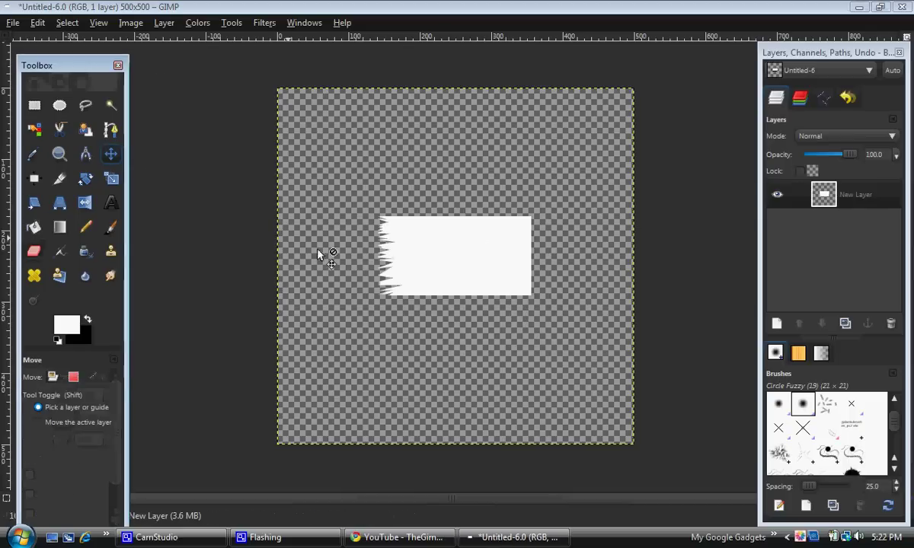
{"action": "right_click", "coordinate": [467, 278]}
{"action": "mouse_move", "coordinate": [486, 312]}
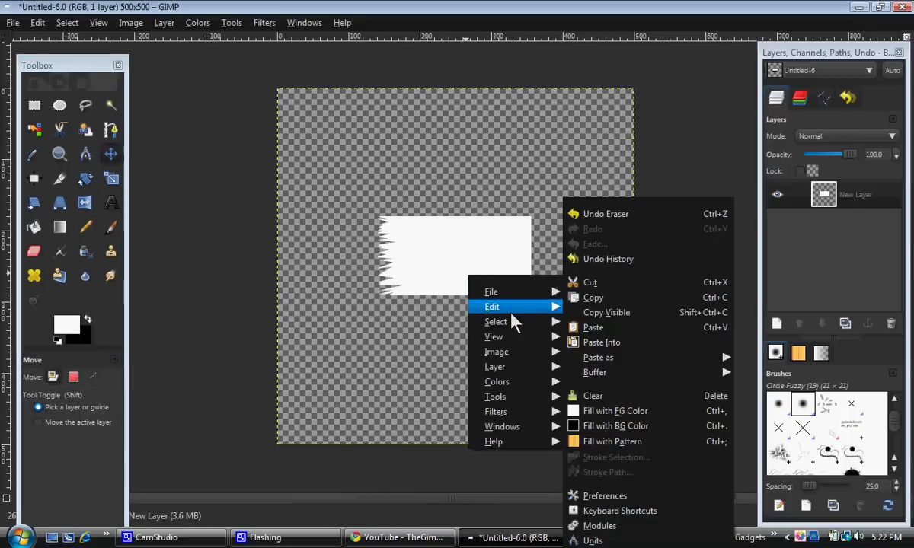
{"action": "left_click", "coordinate": [633, 298]}
{"action": "right_click", "coordinate": [501, 329]}
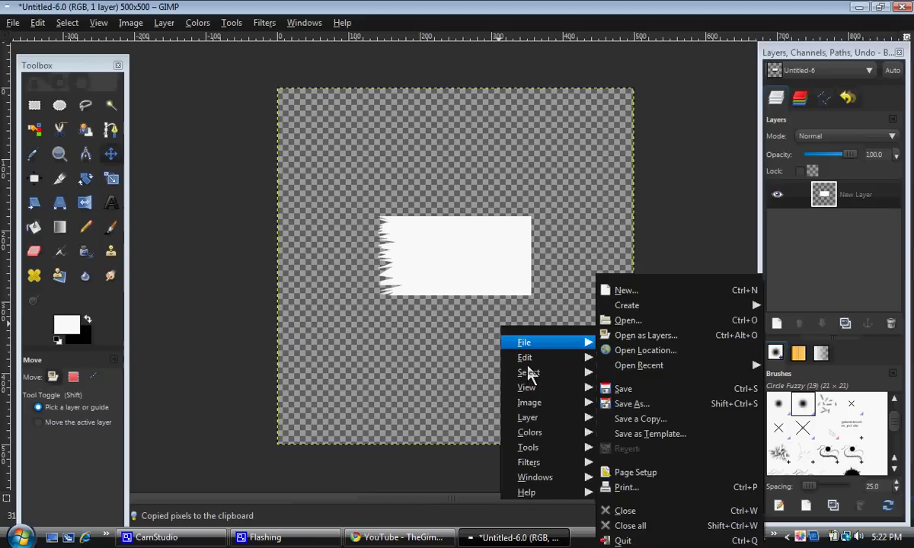
{"action": "mouse_move", "coordinate": [533, 361]}
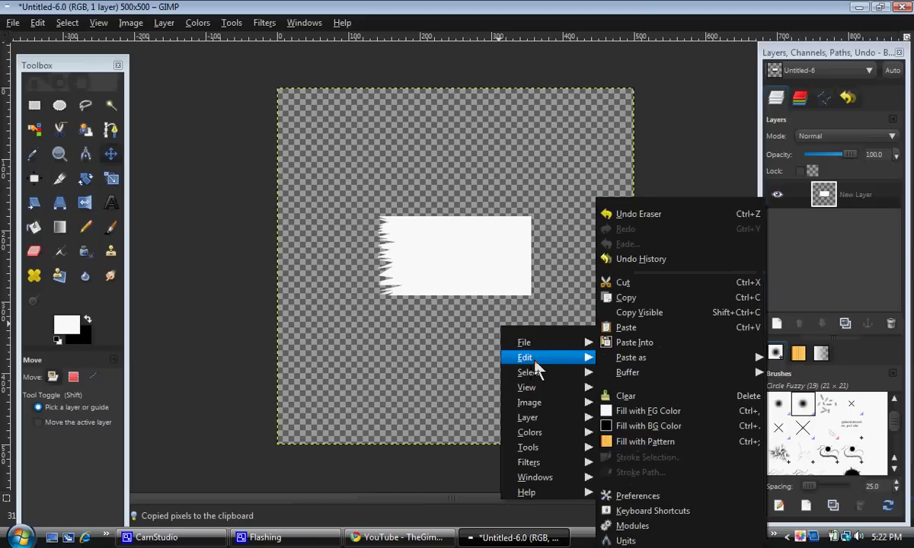
{"action": "left_click", "coordinate": [633, 327]}
{"action": "left_click", "coordinate": [777, 324]}
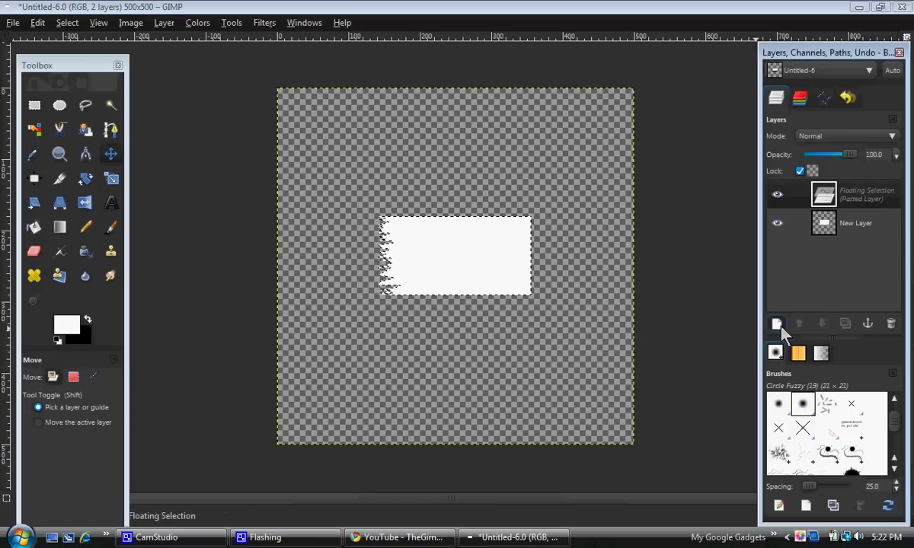
{"action": "left_click", "coordinate": [778, 323]}
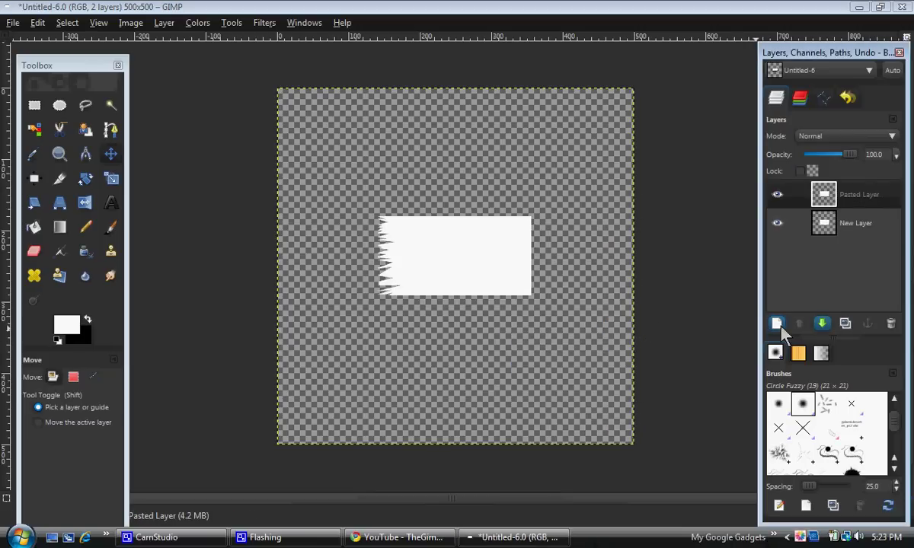
Flip the pasted layer horizontally and shift it sideways so the combined white shape has jagged edges at both ends.
{"action": "left_click", "coordinate": [85, 203]}
{"action": "left_click", "coordinate": [498, 272]}
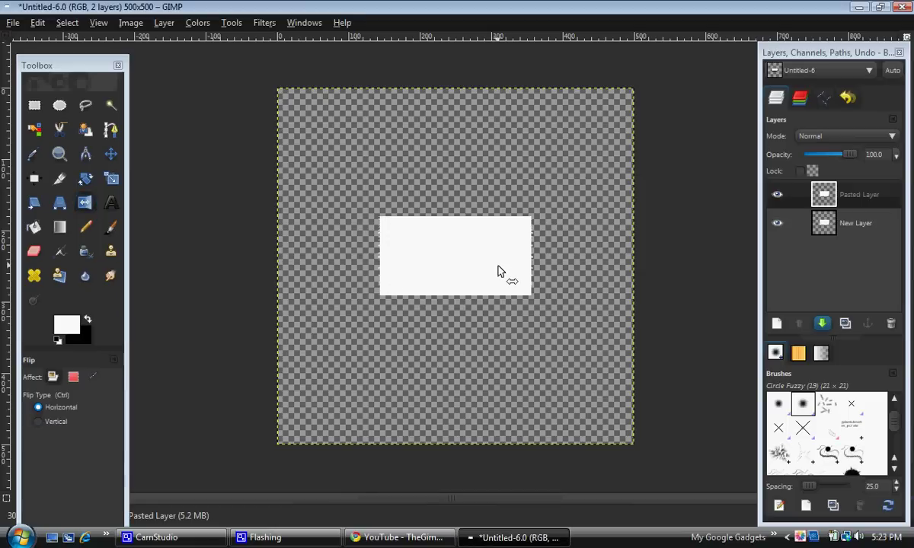
{"action": "left_click", "coordinate": [111, 154]}
{"action": "left_click_drag", "start_coordinate": [428, 268], "coordinate": [451, 263]}
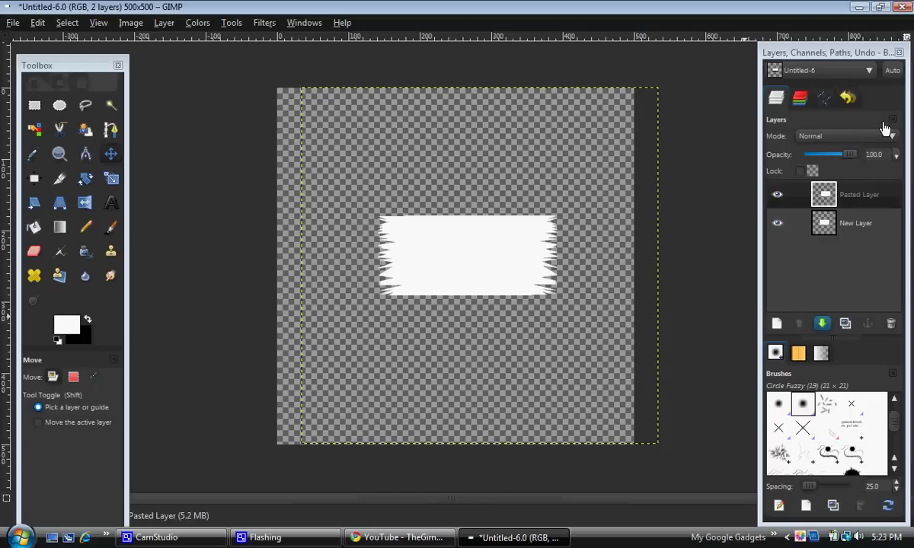
Create a new layer from the visible image and delete the Pasted Layer and New Layer it came from.
{"action": "right_click", "coordinate": [818, 239]}
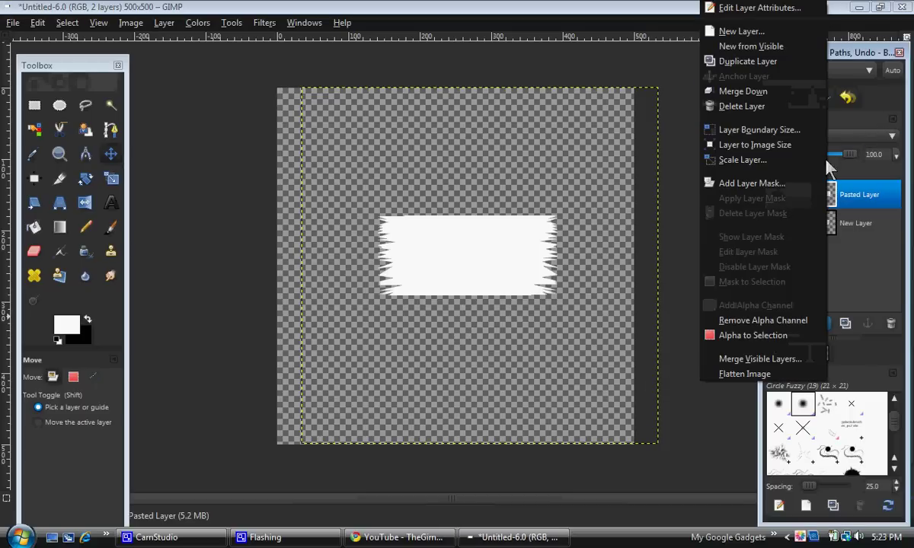
{"action": "left_click", "coordinate": [803, 49]}
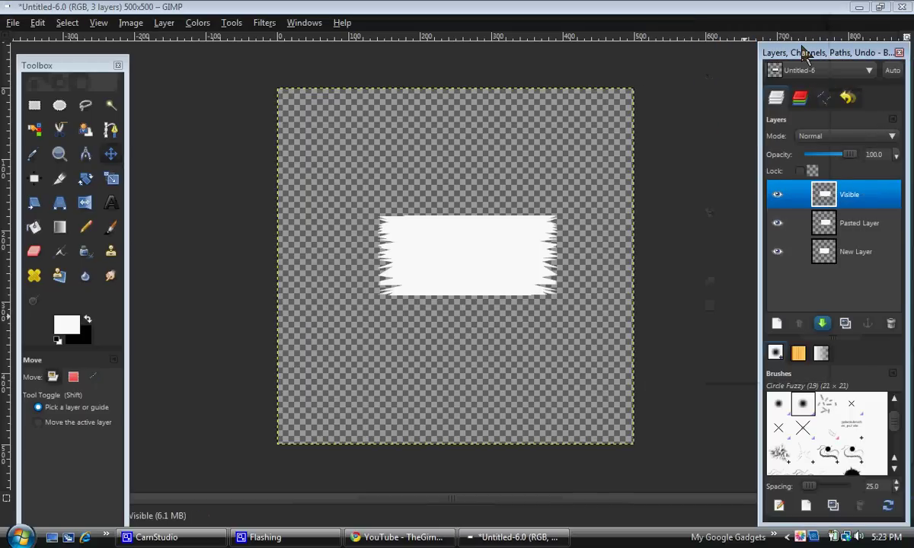
{"action": "left_click", "coordinate": [845, 223]}
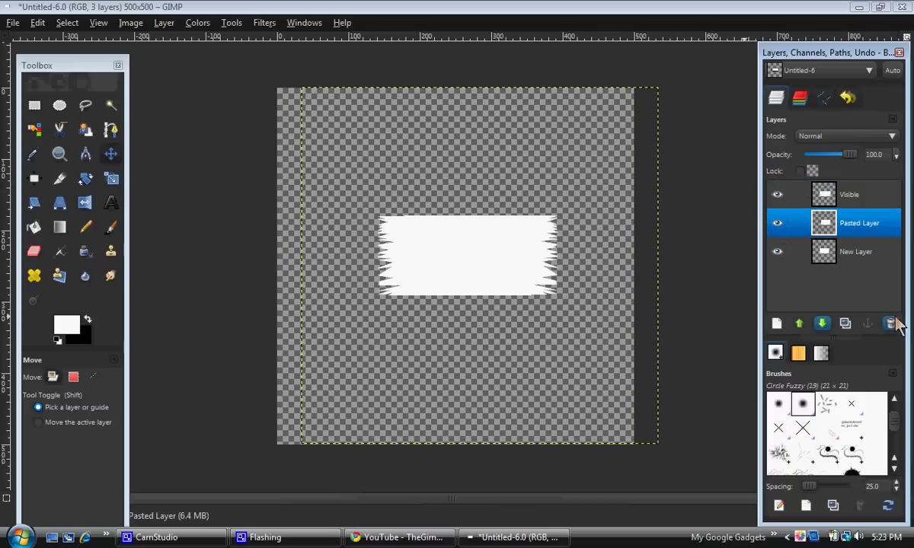
{"action": "left_click", "coordinate": [890, 322]}
{"action": "left_click", "coordinate": [890, 323]}
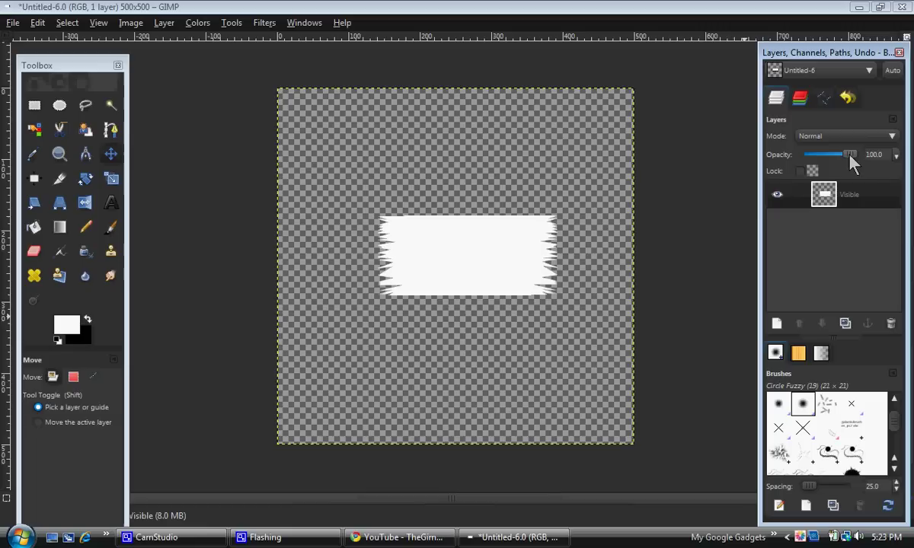
Duplicate the Visible layer and open the Gaussian Blur filter for the original beneath the copy.
{"action": "left_click", "coordinate": [846, 326]}
{"action": "left_click", "coordinate": [844, 222]}
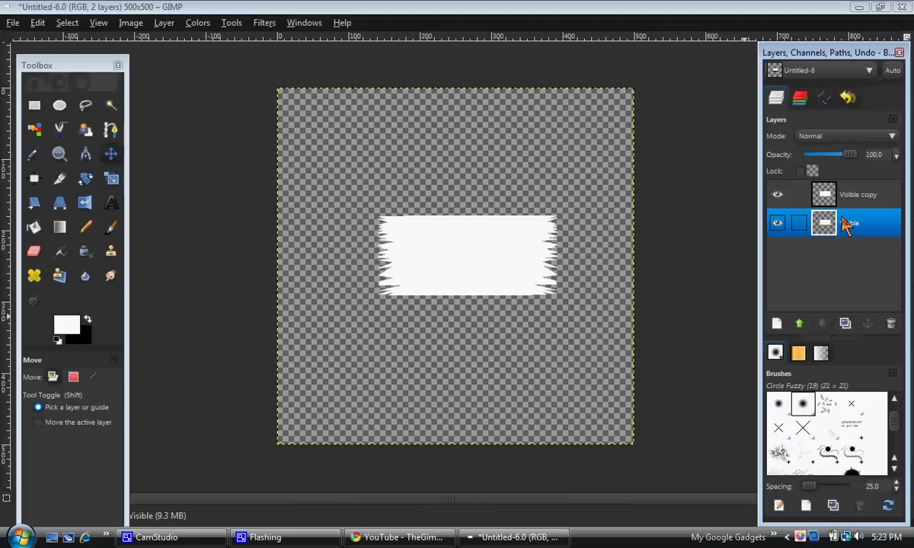
{"action": "left_click", "coordinate": [265, 23]}
{"action": "mouse_move", "coordinate": [302, 135]}
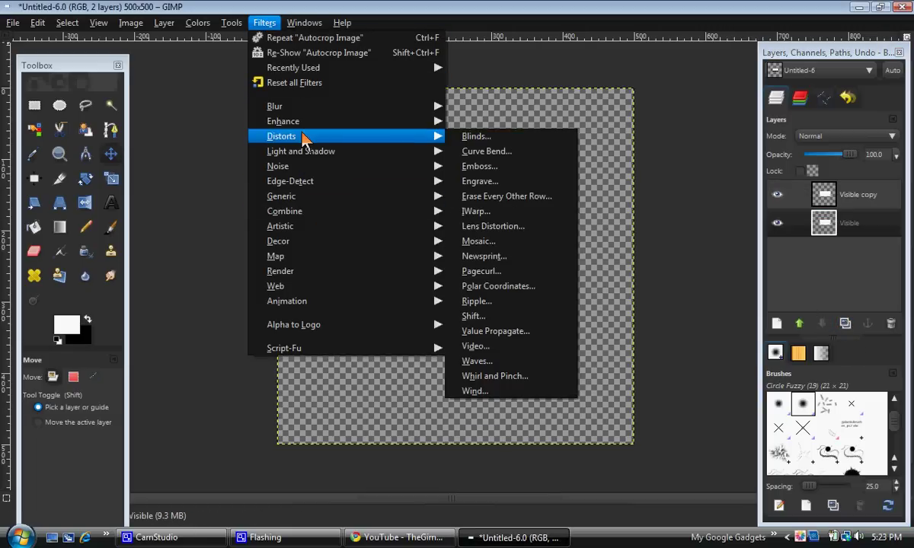
{"action": "mouse_move", "coordinate": [359, 108]}
{"action": "left_click", "coordinate": [484, 120]}
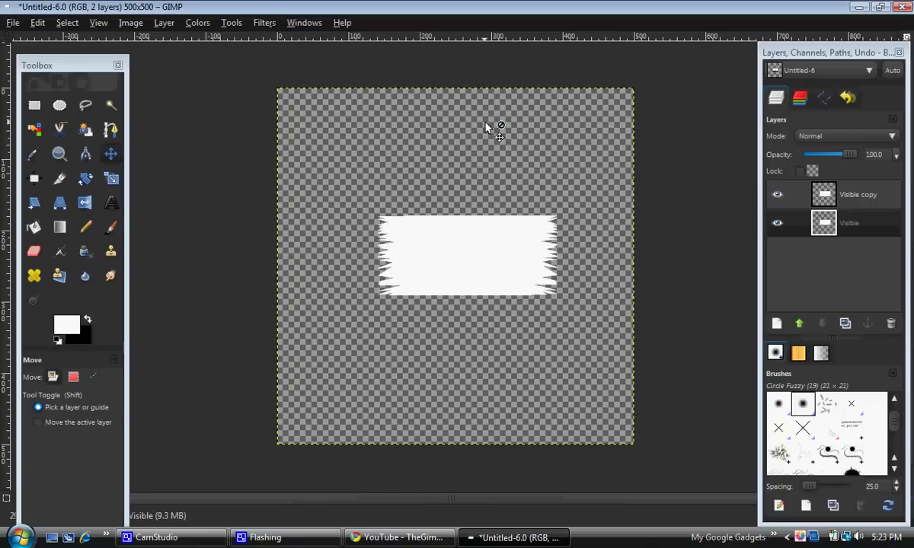
Apply the Gaussian Blur to the lower layer with horizontal and vertical radii of 5.0 px, using the RLE method.
{"action": "left_click_drag", "start_coordinate": [102, 232], "coordinate": [113, 231]}
{"action": "scroll", "coordinate": [137, 175], "scroll_direction": "down", "scroll_amount": 3}
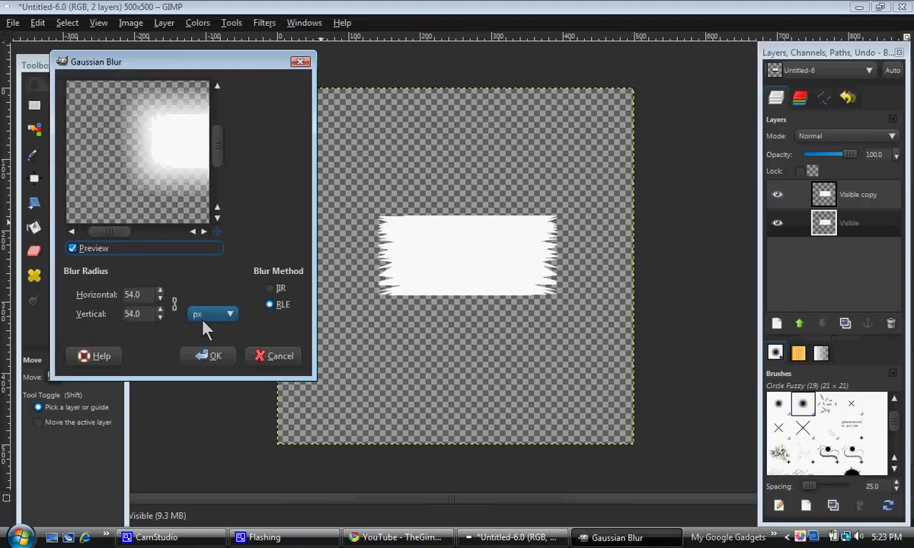
{"action": "left_click", "coordinate": [160, 312]}
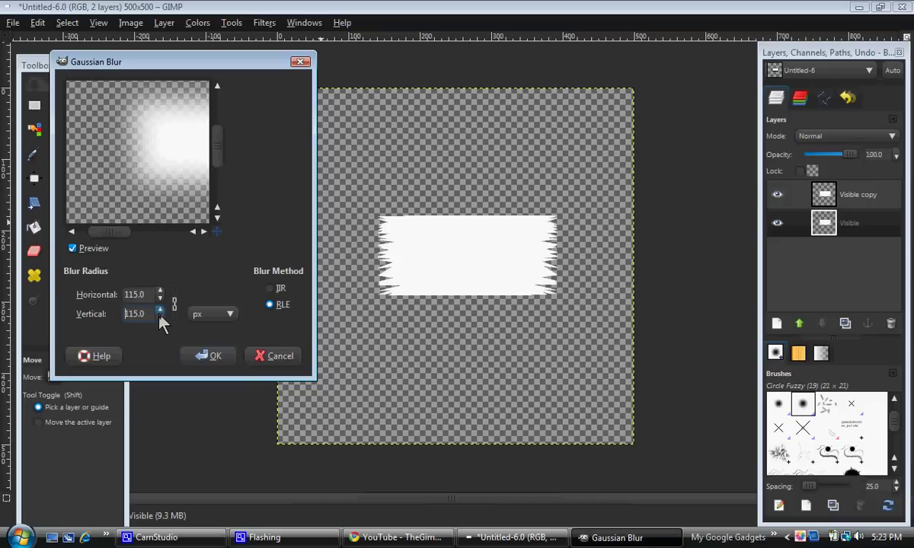
{"action": "left_click_drag", "start_coordinate": [149, 314], "coordinate": [56, 312]}
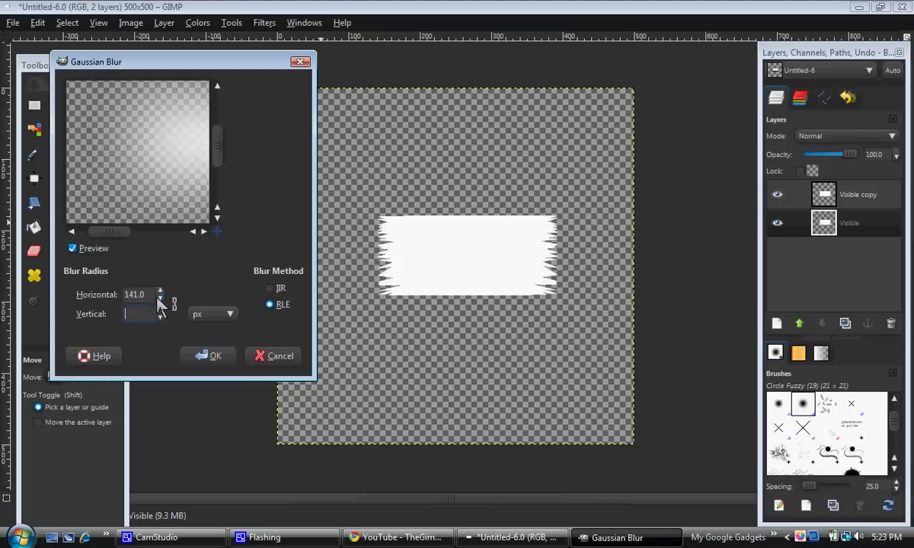
{"action": "left_click_drag", "start_coordinate": [146, 295], "coordinate": [83, 298]}
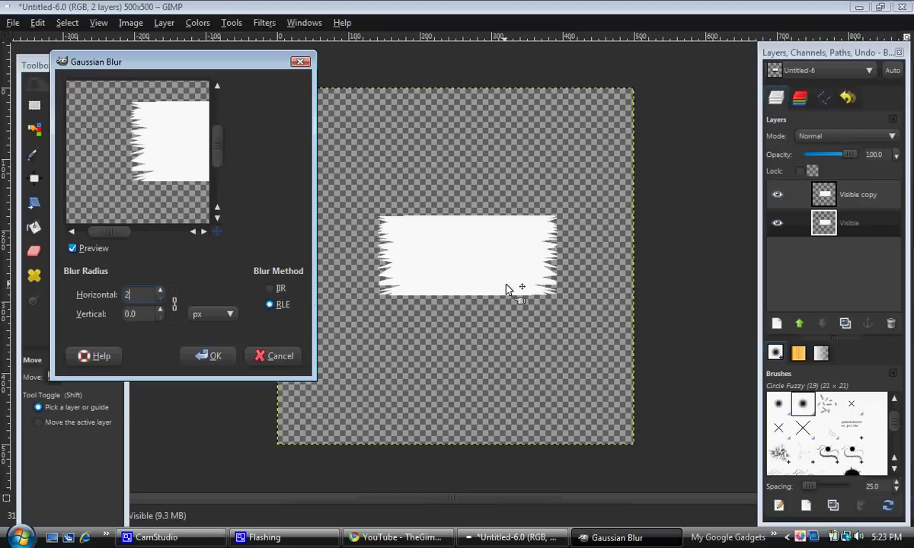
{"action": "left_click", "coordinate": [474, 266]}
{"action": "left_click", "coordinate": [616, 538]}
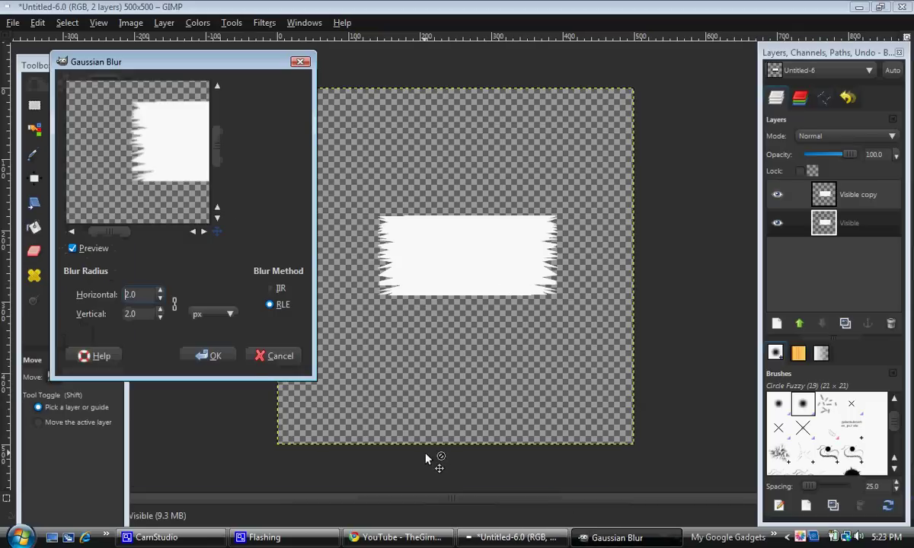
{"action": "scroll", "coordinate": [163, 292], "scroll_direction": "up", "scroll_amount": 3}
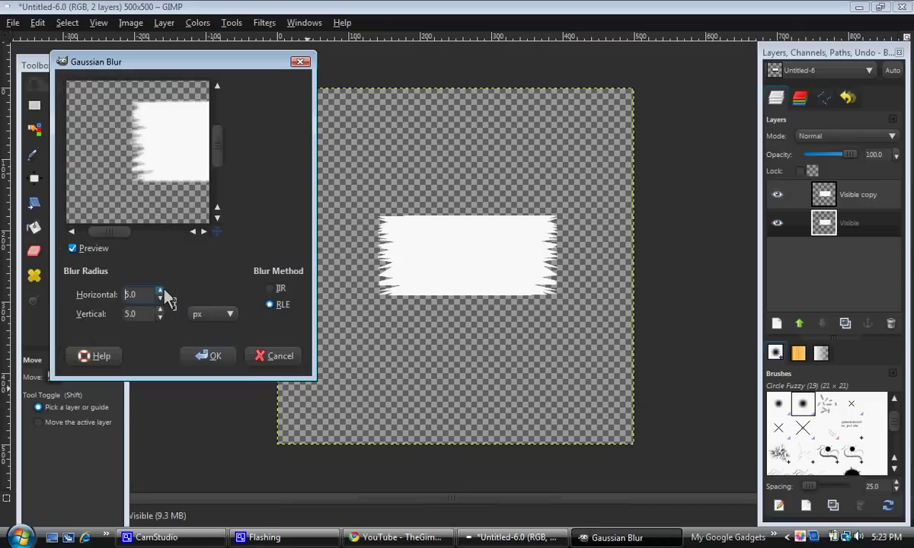
{"action": "left_click", "coordinate": [205, 356]}
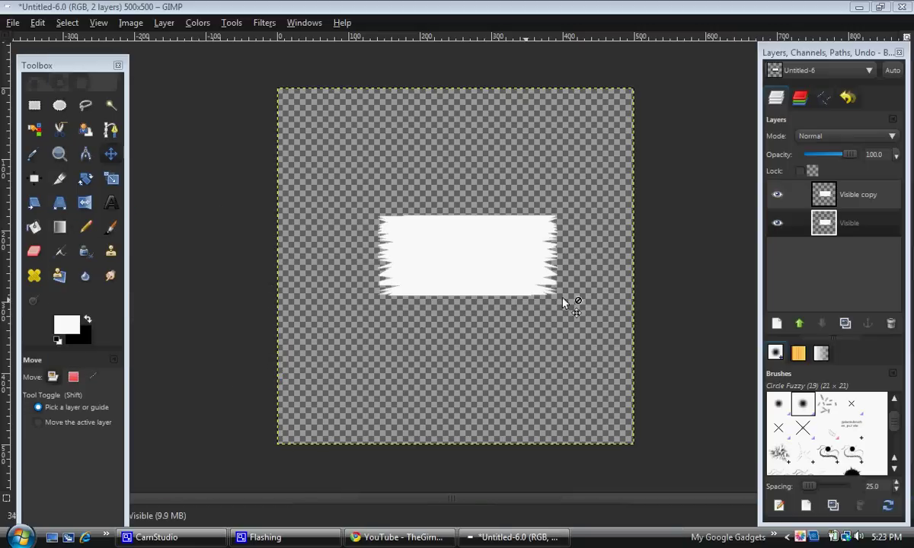
Lower the opacity of the Visible copy layer to 73.8 and of the blurred Visible layer to 33.8.
{"action": "left_click", "coordinate": [847, 212]}
{"action": "left_click", "coordinate": [845, 192]}
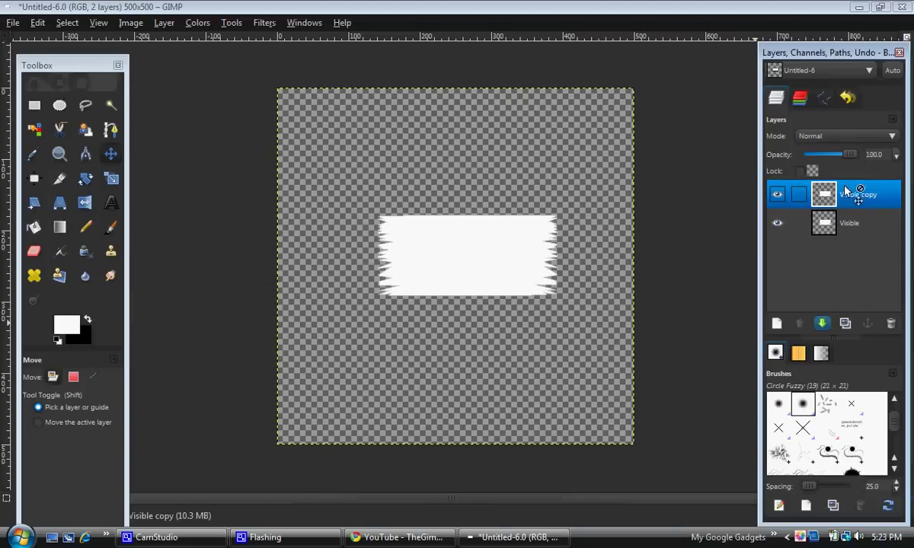
{"action": "left_click_drag", "start_coordinate": [857, 158], "coordinate": [816, 156]}
{"action": "left_click", "coordinate": [824, 221]}
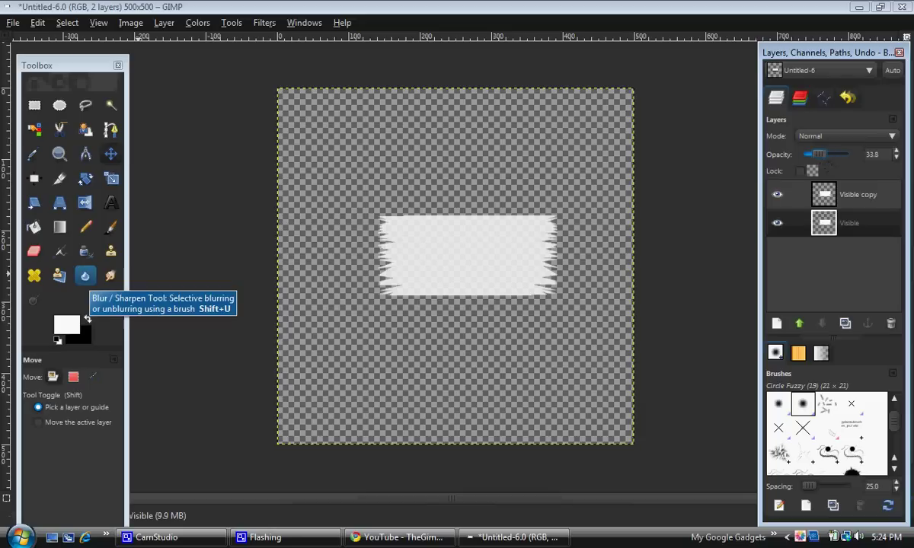
Check the blurred Visible layer with its copy temporarily hidden, and raise the blurred layer's opacity to 61.5.
{"action": "left_click", "coordinate": [777, 195]}
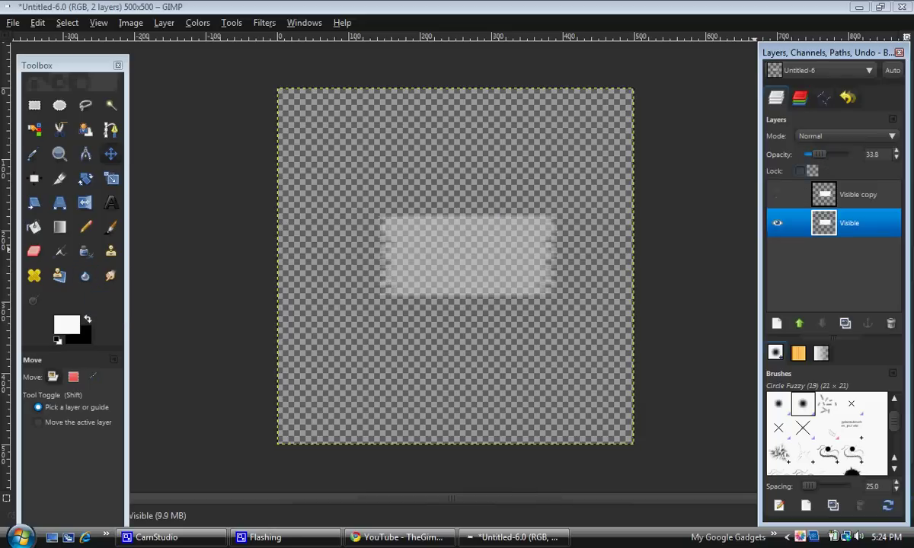
{"action": "left_click_drag", "start_coordinate": [820, 155], "coordinate": [821, 155]}
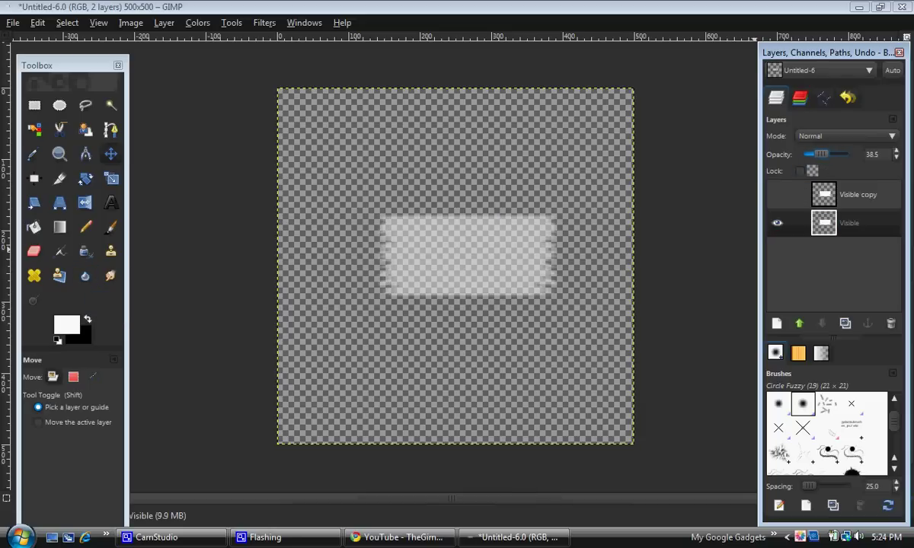
{"action": "left_click", "coordinate": [777, 195]}
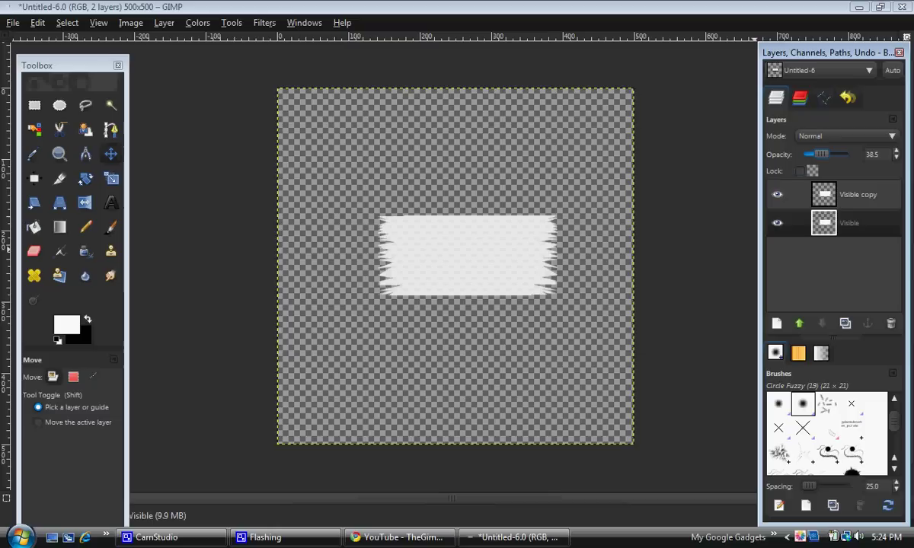
{"action": "mouse_move", "coordinate": [821, 154]}
{"action": "left_mouse_down"}
{"action": "mouse_move", "coordinate": [851, 155]}
{"action": "mouse_move", "coordinate": [802, 155]}
{"action": "mouse_move", "coordinate": [833, 155]}
{"action": "left_mouse_up"}
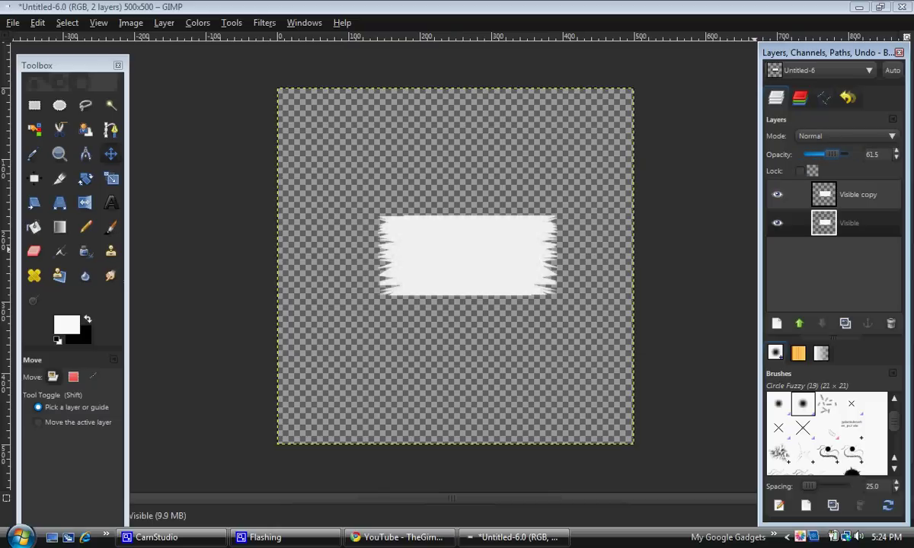
{"action": "left_click", "coordinate": [873, 155]}
{"action": "left_click", "coordinate": [731, 285]}
Set the opacity of the Visible copy layer to 65.
{"action": "left_click", "coordinate": [851, 224]}
{"action": "left_click", "coordinate": [857, 195]}
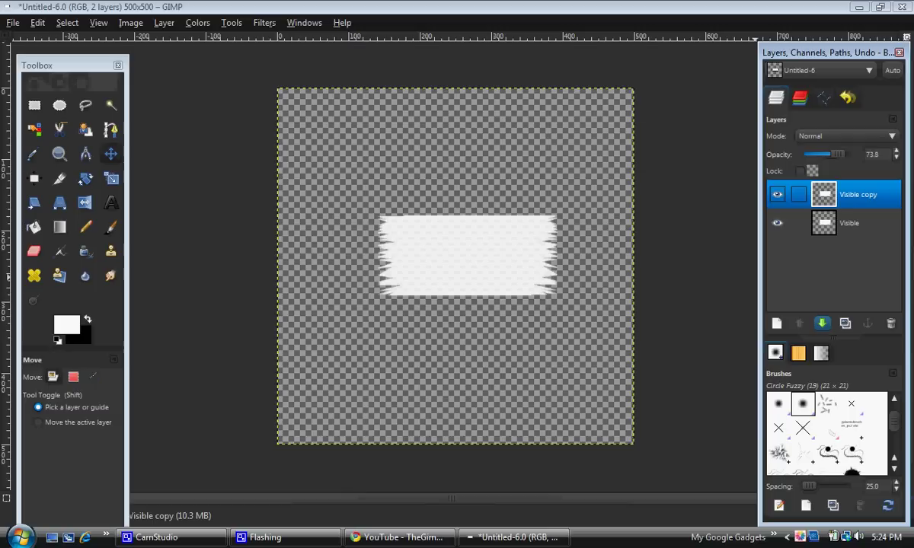
{"action": "left_click_drag", "start_coordinate": [881, 155], "coordinate": [853, 155]}
{"action": "key", "text": "BackSpace"}
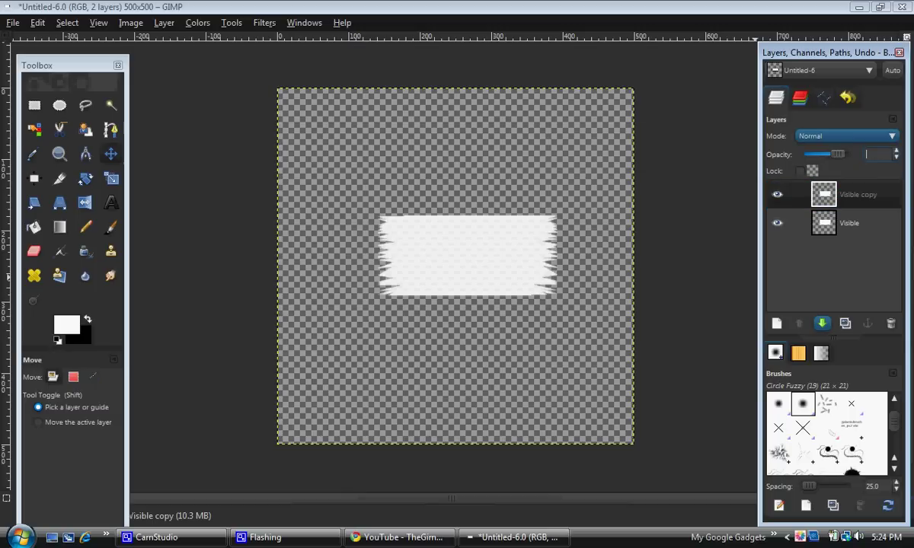
{"action": "type", "text": "65"}
{"action": "key", "text": "Return"}
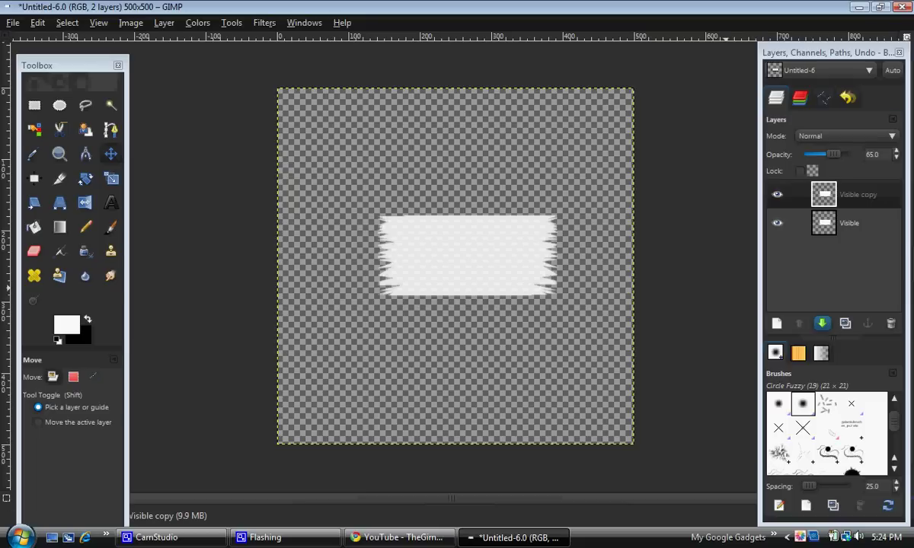
Reduce the blurred Visible layer's opacity to 38.5 and the Visible copy layer's opacity to 49.2.
{"action": "left_click", "coordinate": [849, 223]}
{"action": "left_click", "coordinate": [831, 155]}
{"action": "left_click_drag", "start_coordinate": [831, 154], "coordinate": [821, 154]}
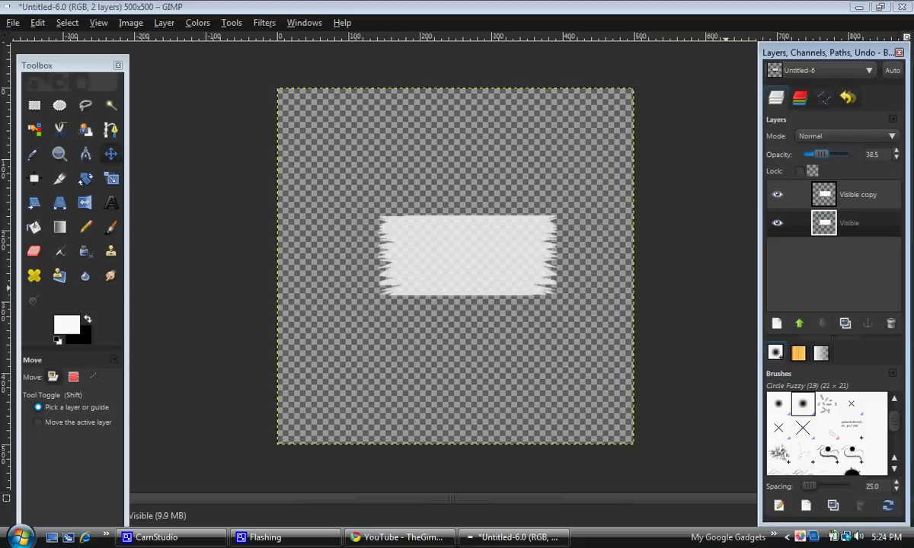
{"action": "left_click", "coordinate": [853, 195]}
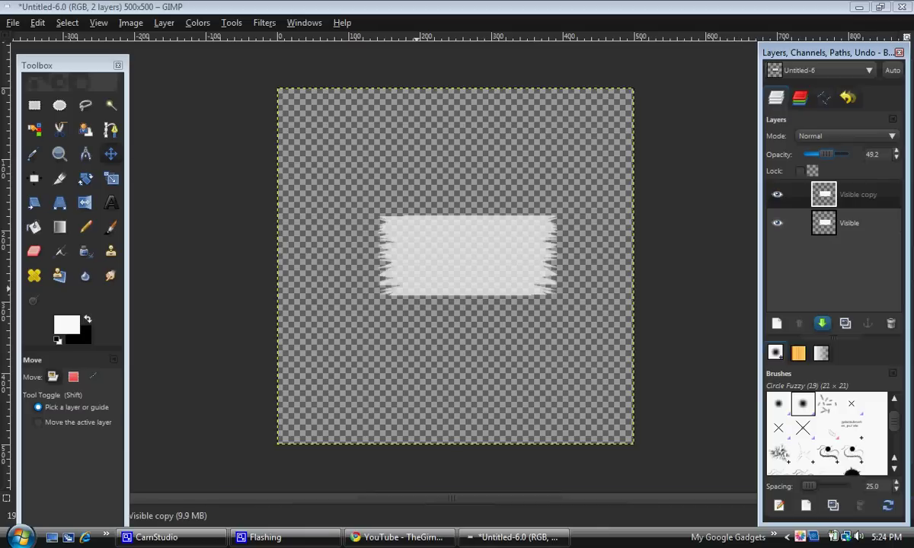
Merge the Visible copy layer down into the Visible layer and move the merged white strip slightly left and down on the canvas.
{"action": "right_click", "coordinate": [826, 194]}
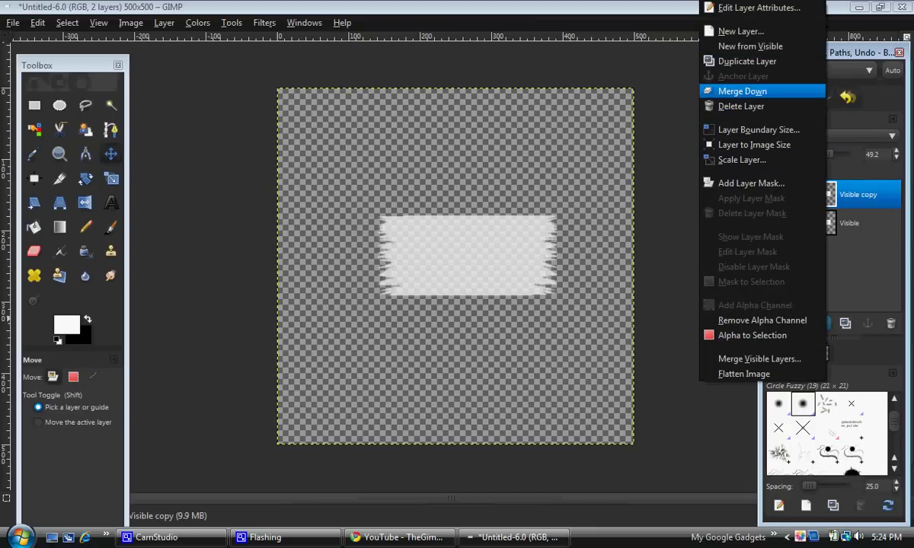
{"action": "left_click", "coordinate": [743, 91]}
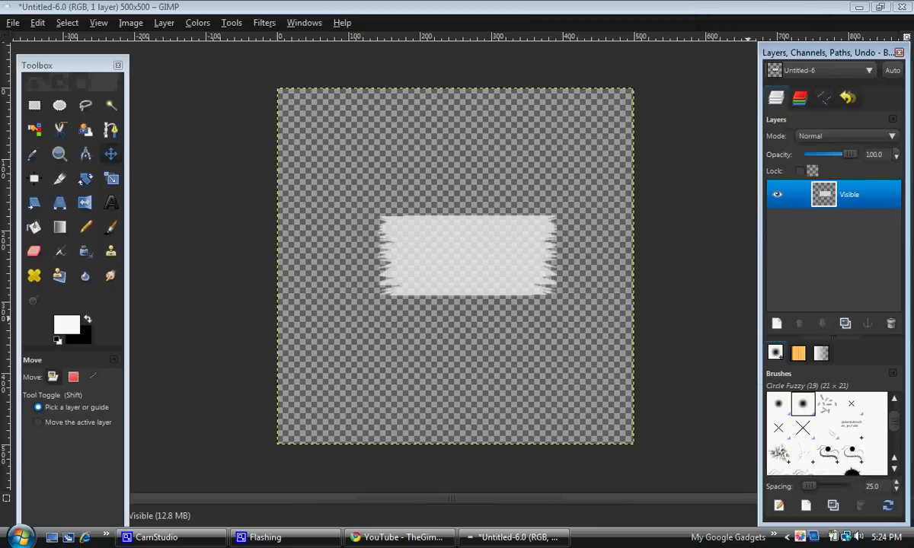
{"action": "mouse_move", "coordinate": [455, 266]}
{"action": "left_mouse_down"}
{"action": "mouse_move", "coordinate": [429, 258]}
{"action": "mouse_move", "coordinate": [444, 270]}
{"action": "left_mouse_up"}
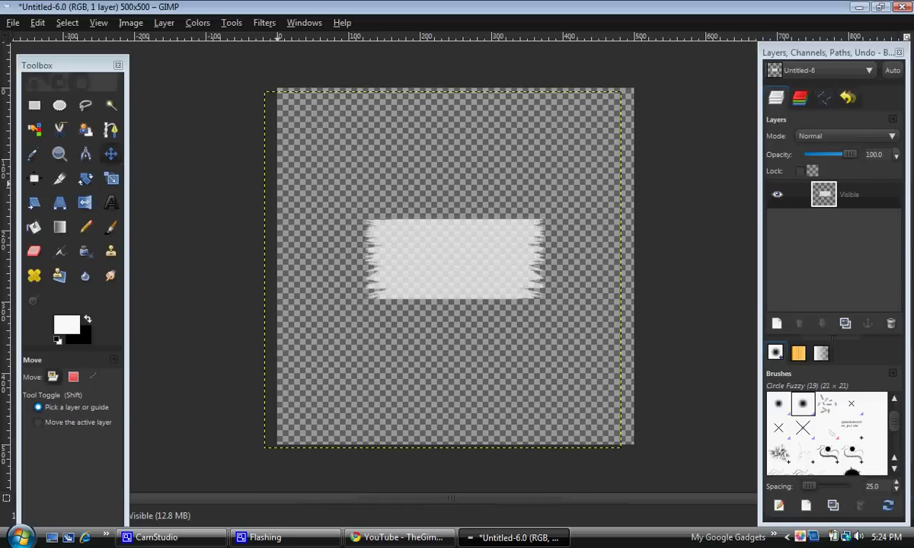
Crop the image closely around the torn white strip, to about 264 × 117 pixels.
{"action": "left_click", "coordinate": [34, 178]}
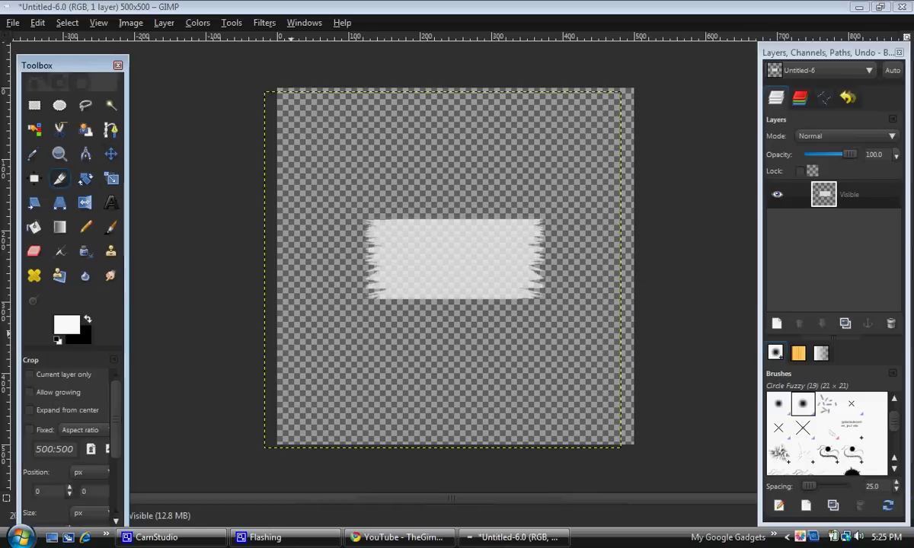
{"action": "left_click_drag", "start_coordinate": [332, 211], "coordinate": [553, 303]}
{"action": "left_click_drag", "start_coordinate": [335, 293], "coordinate": [359, 293]}
{"action": "left_click_drag", "start_coordinate": [386, 212], "coordinate": [386, 217]}
{"action": "left_click_drag", "start_coordinate": [358, 259], "coordinate": [364, 259]}
{"action": "left_click_drag", "start_coordinate": [535, 295], "coordinate": [533, 293]}
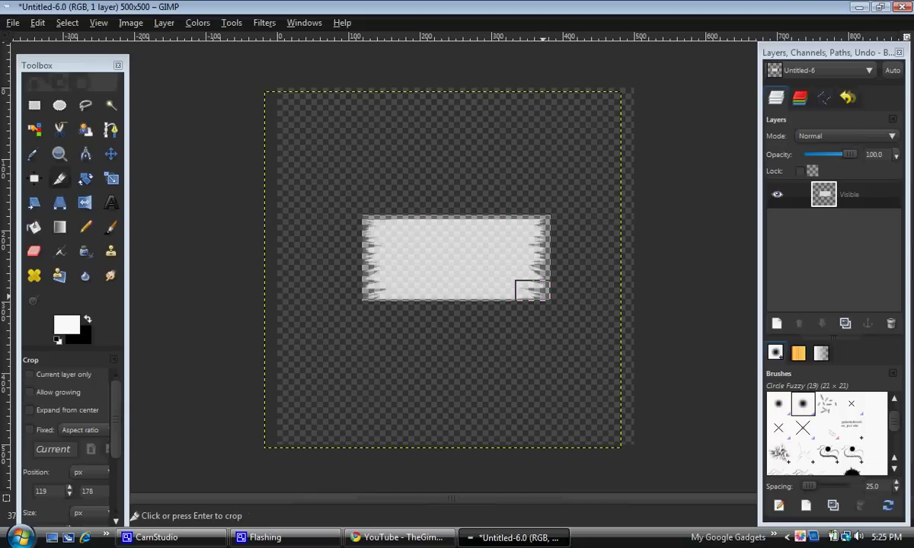
{"action": "left_click_drag", "start_coordinate": [492, 220], "coordinate": [457, 223]}
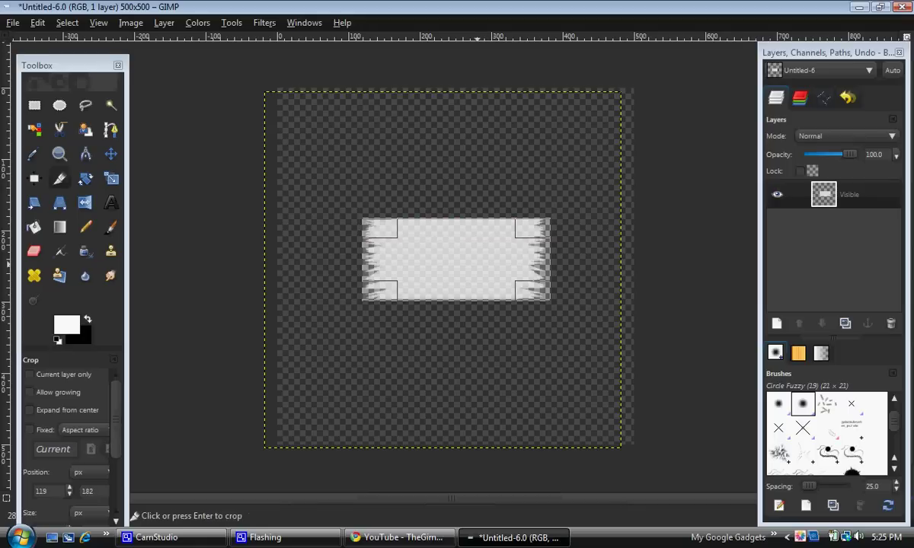
{"action": "key", "text": "Return"}
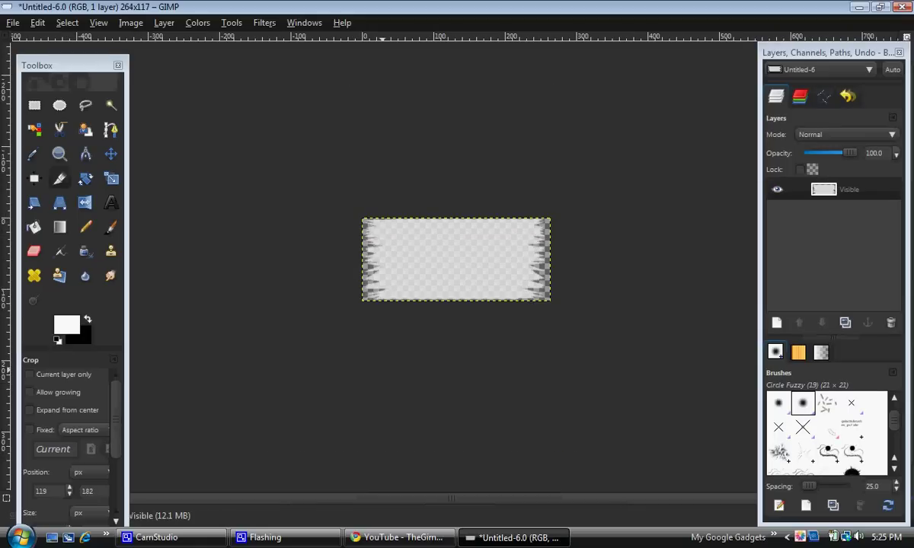